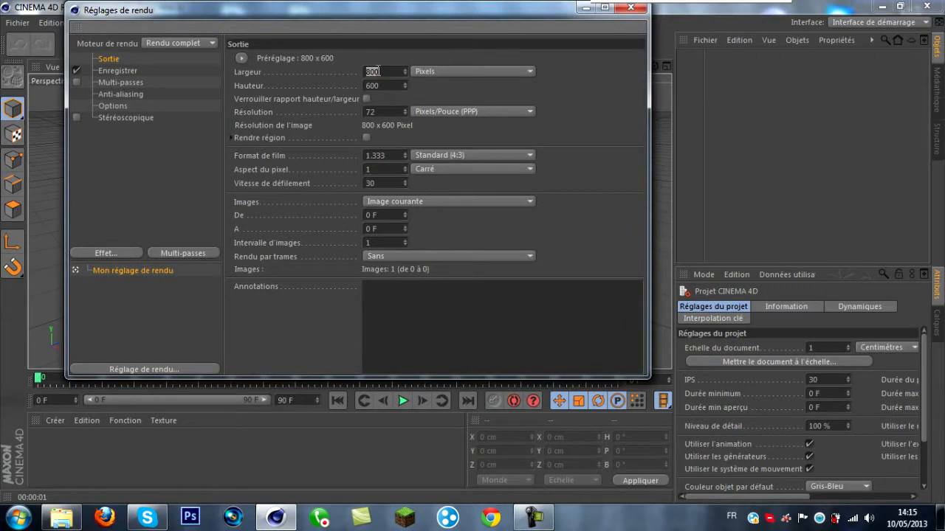
# Set the render output to 1280 pixels wide by 720 pixels high with a resolution of 96 pixels per inch.
pyautogui.write('80')
pyautogui.doubleClick(383, 87)
pyautogui.write('720')
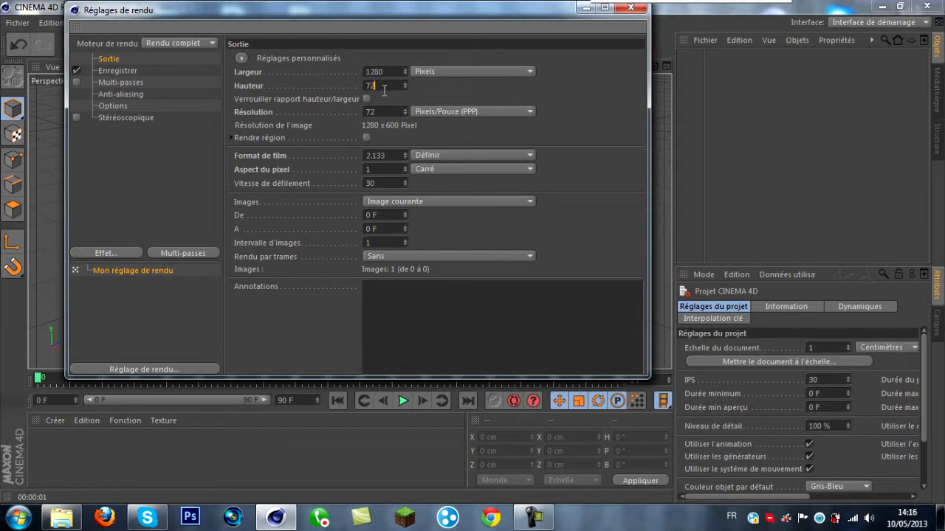
pyautogui.doubleClick(381, 111)
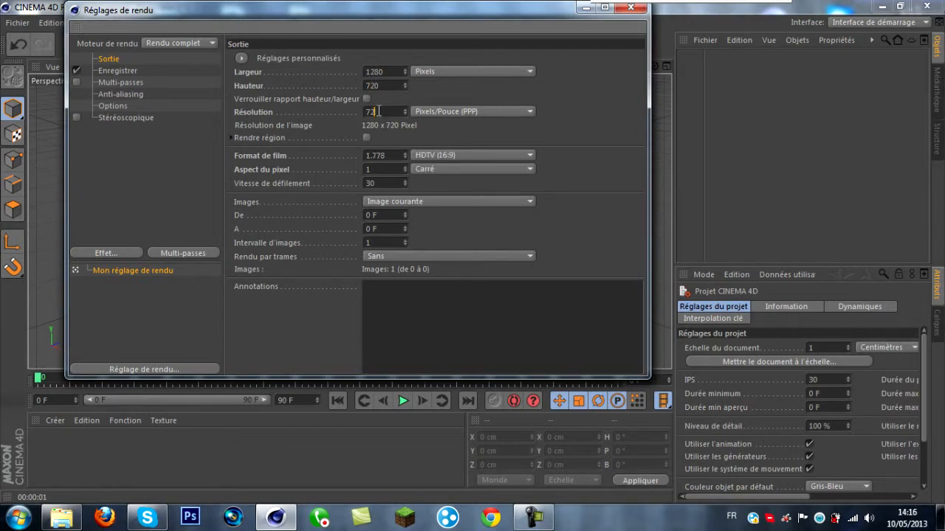
pyautogui.write('96')
# Configure the render's saved image with an alpha channel and the PNG format.
pyautogui.click(116, 70)
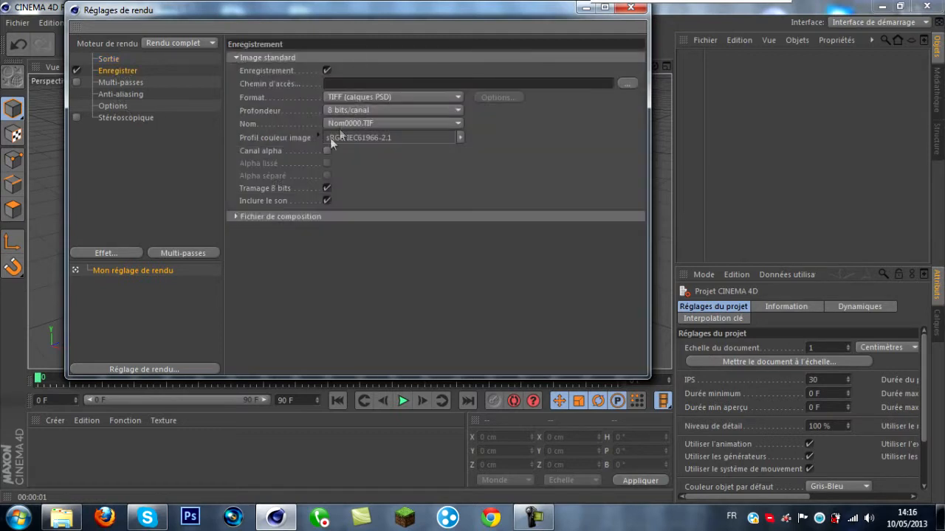
pyautogui.click(328, 151)
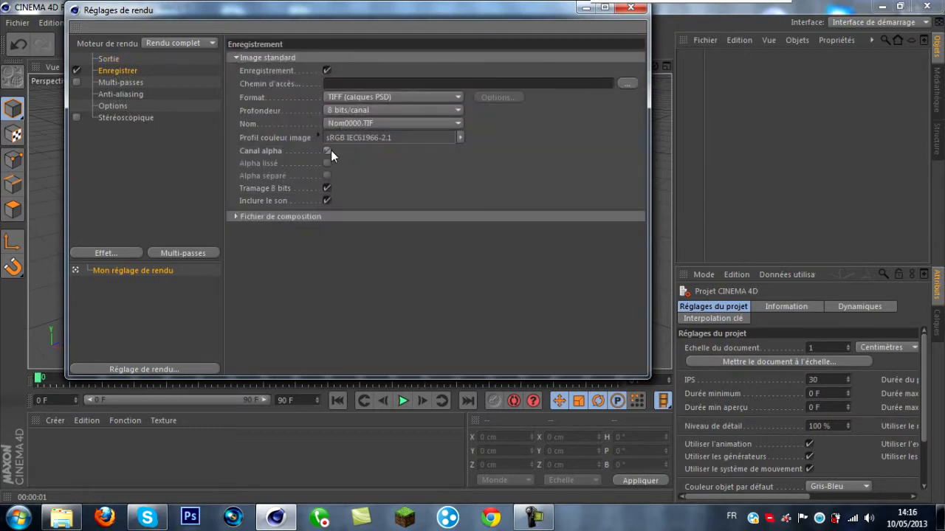
pyautogui.click(339, 97)
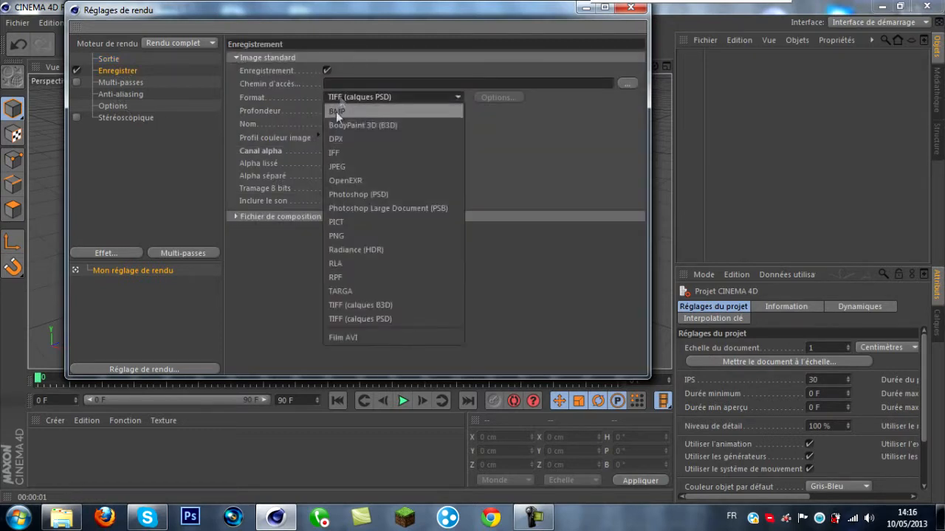
pyautogui.click(352, 235)
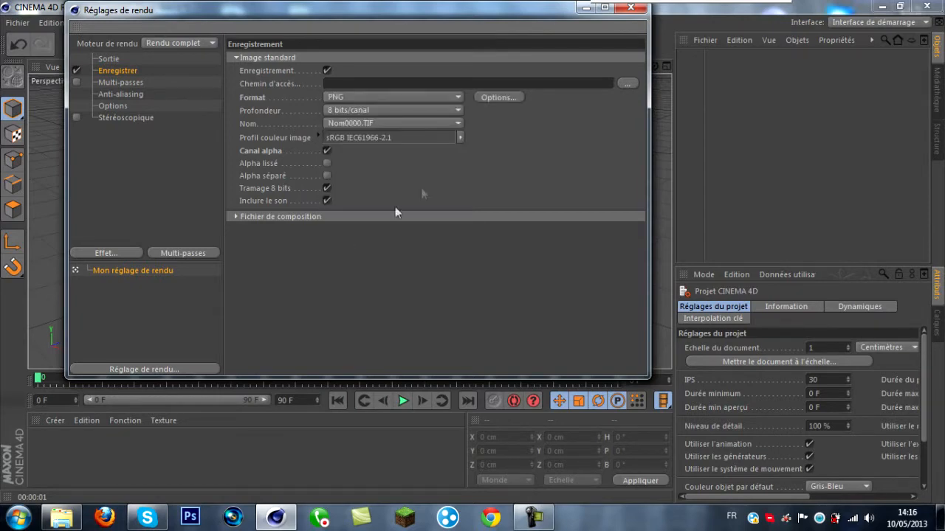
# Set the render's save path to a file named TUTO on the desktop (Bureau).
pyautogui.click(627, 82)
pyautogui.click(44, 98)
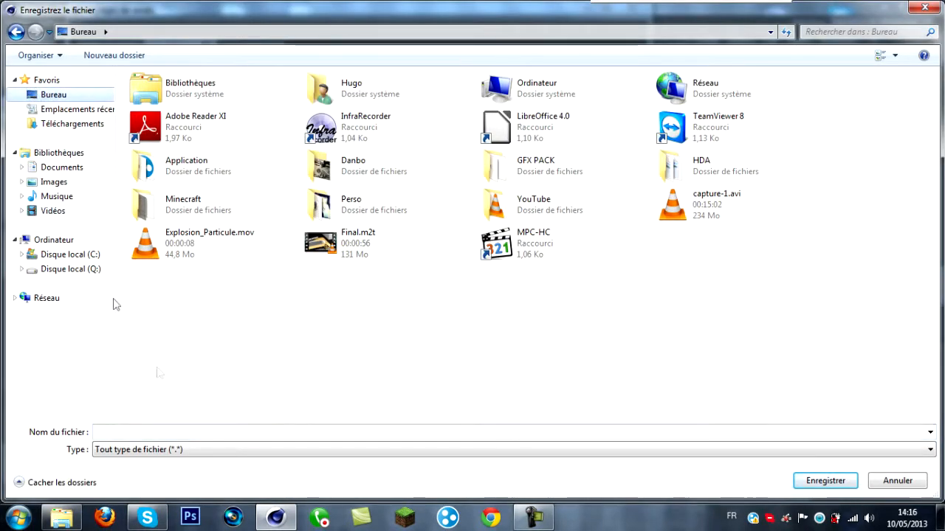
pyautogui.click(182, 430)
pyautogui.write('TUTO')
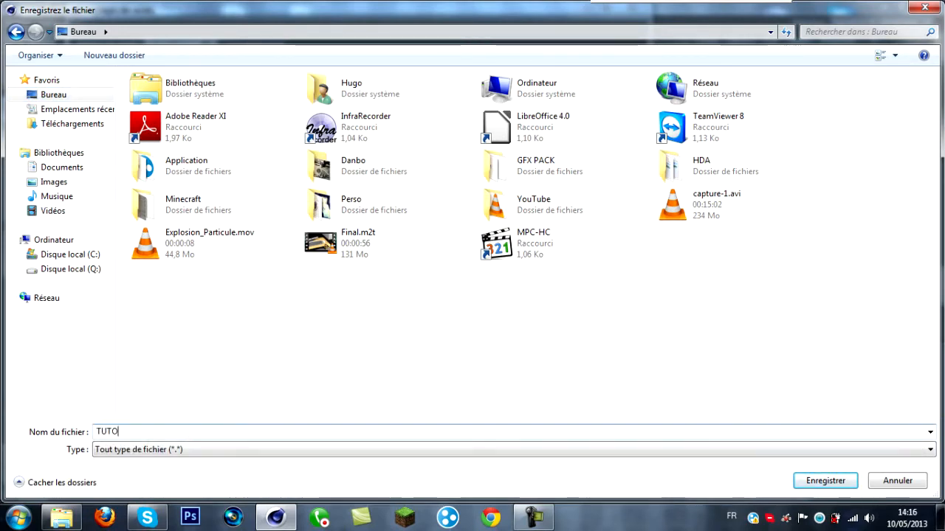
pyautogui.click(838, 484)
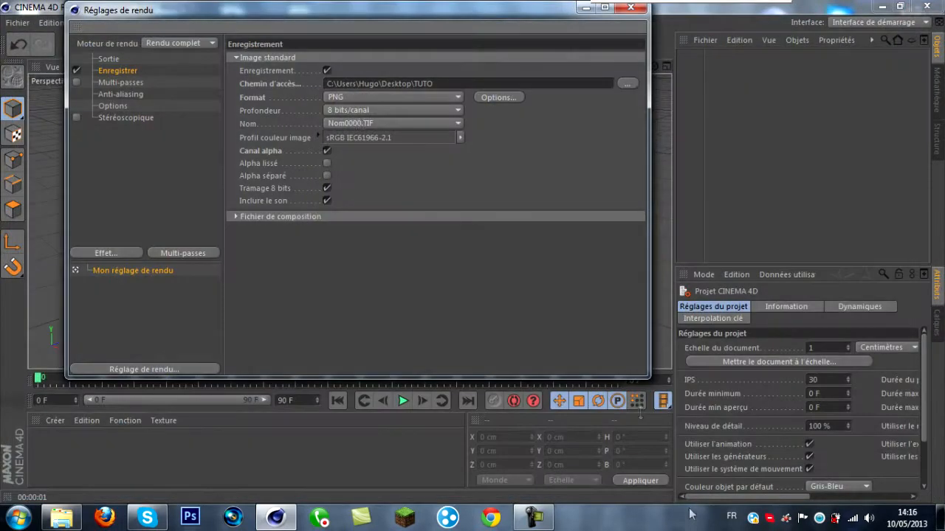
# Set the render's anti-aliasing to Au mieux with a maximum level of 2x2.
pyautogui.click(117, 94)
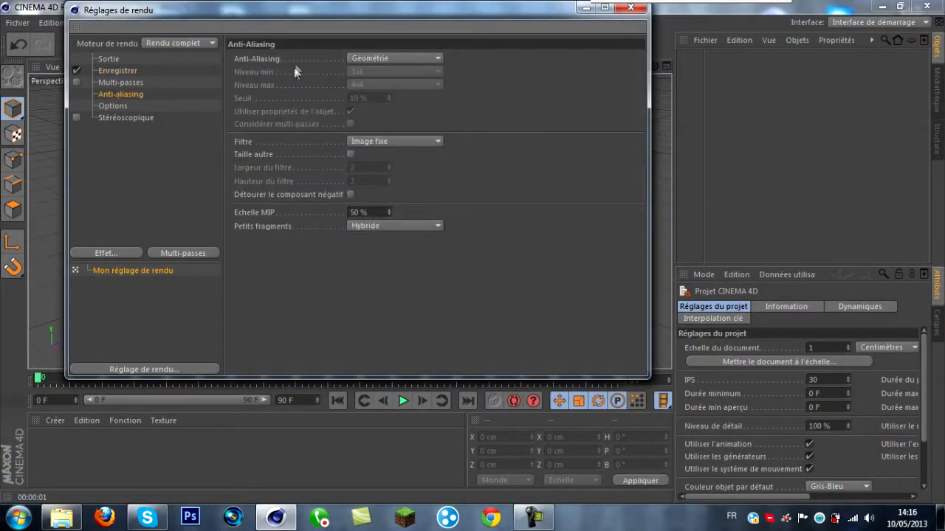
pyautogui.click(385, 59)
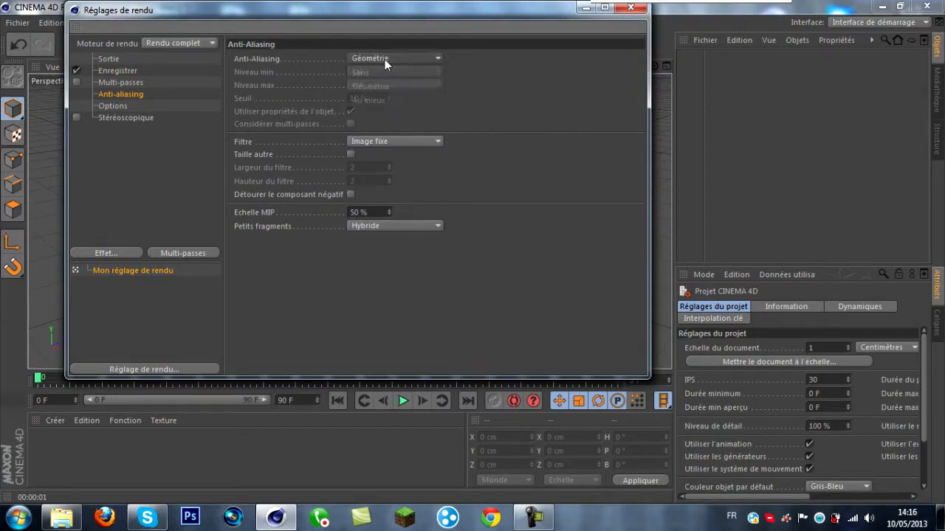
pyautogui.click(384, 100)
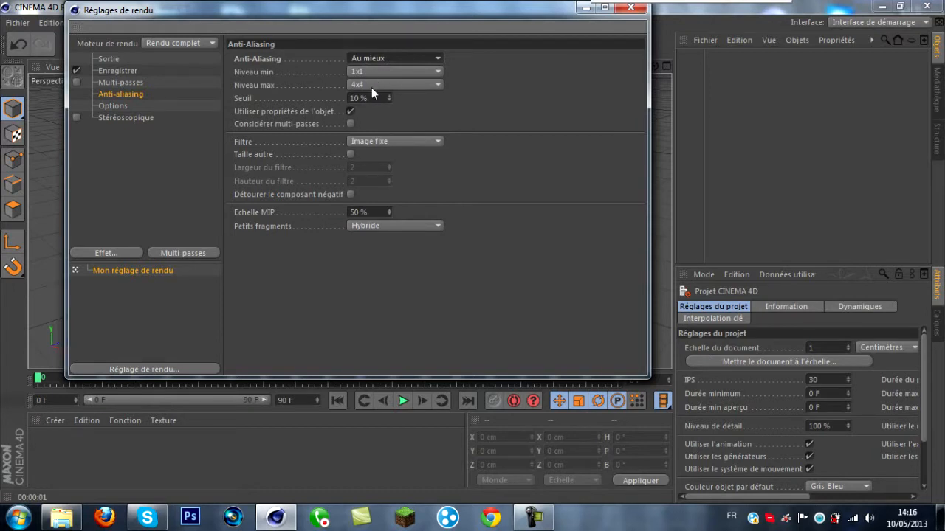
pyautogui.click(375, 84)
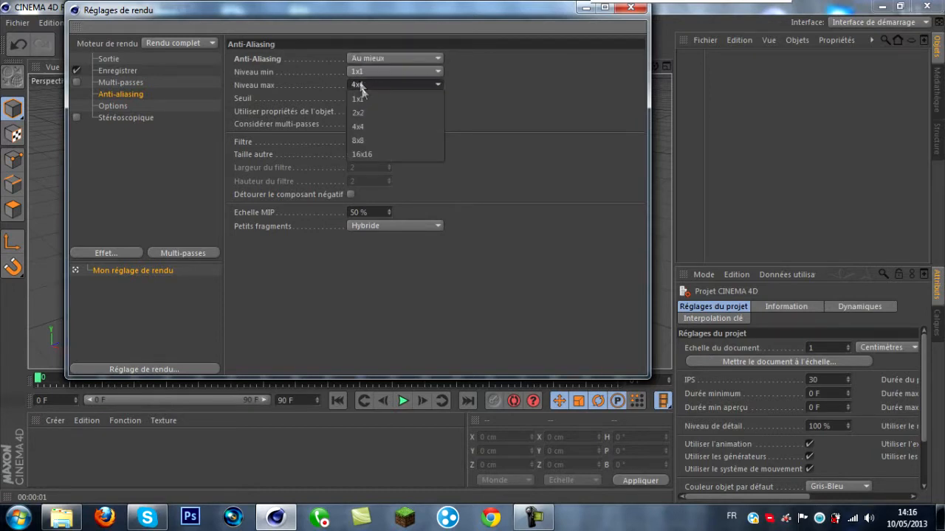
pyautogui.click(383, 110)
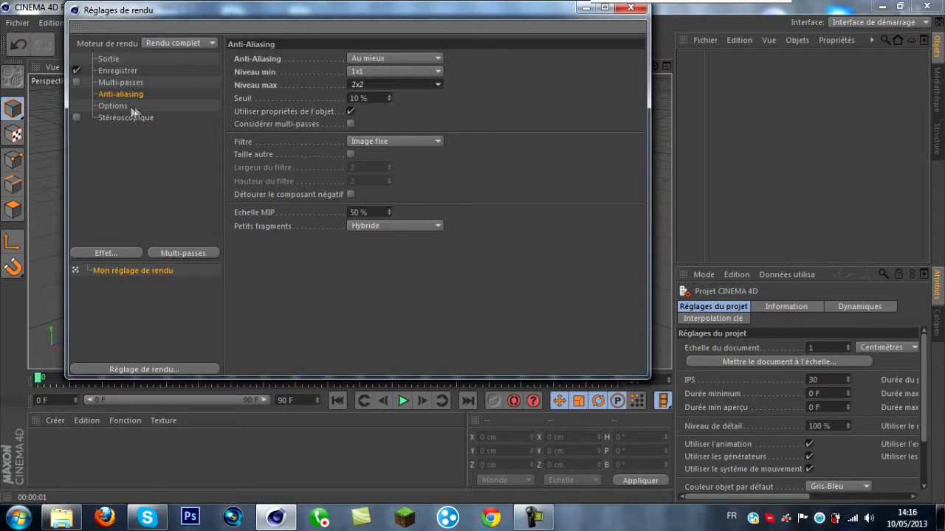
# Add the Illumination globale and Occlusion ambiante effects to the render, and close the render settings.
pyautogui.click(109, 253)
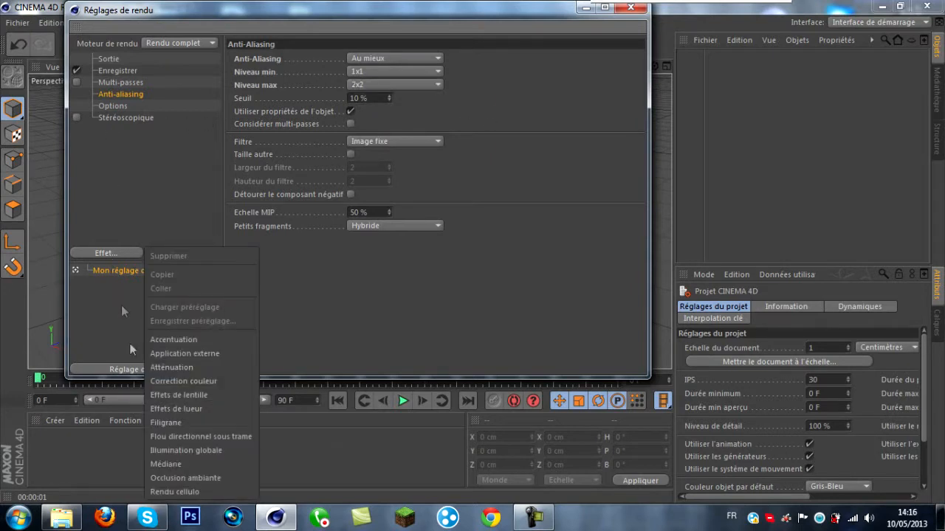
pyautogui.click(172, 448)
pyautogui.click(118, 254)
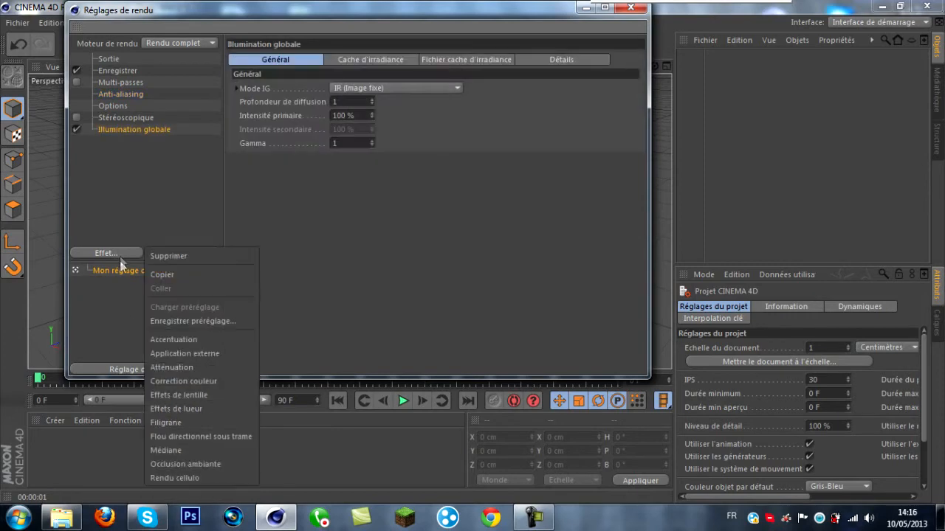
pyautogui.click(164, 466)
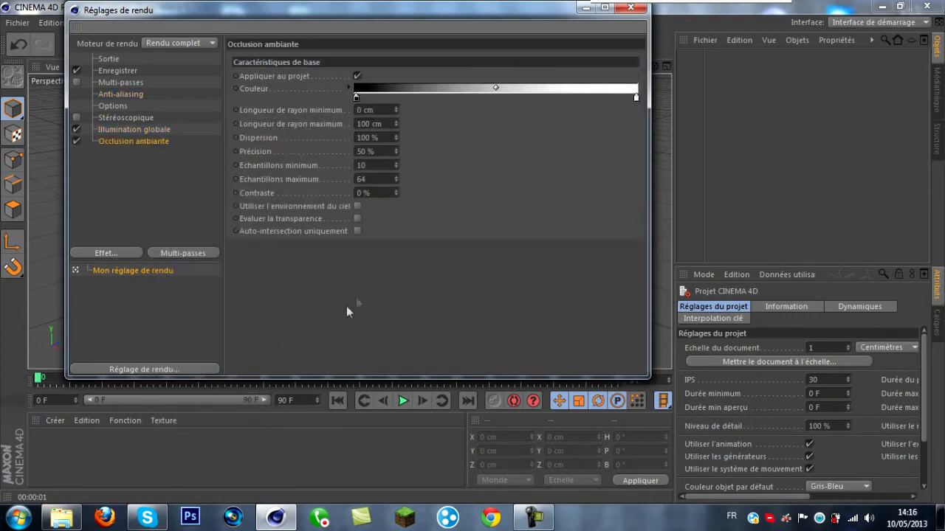
pyautogui.click(626, 10)
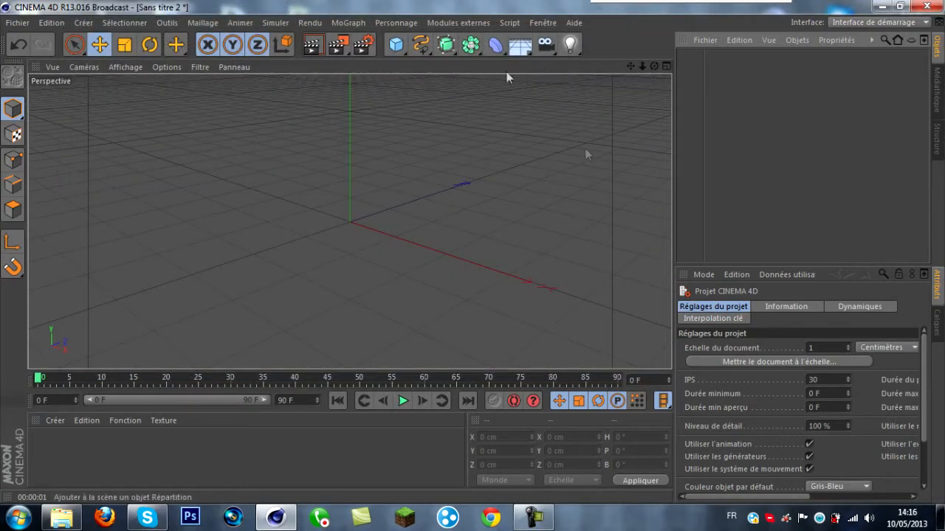
# Add a MoGraph Mo Texte object to the empty scene.
pyautogui.click(357, 23)
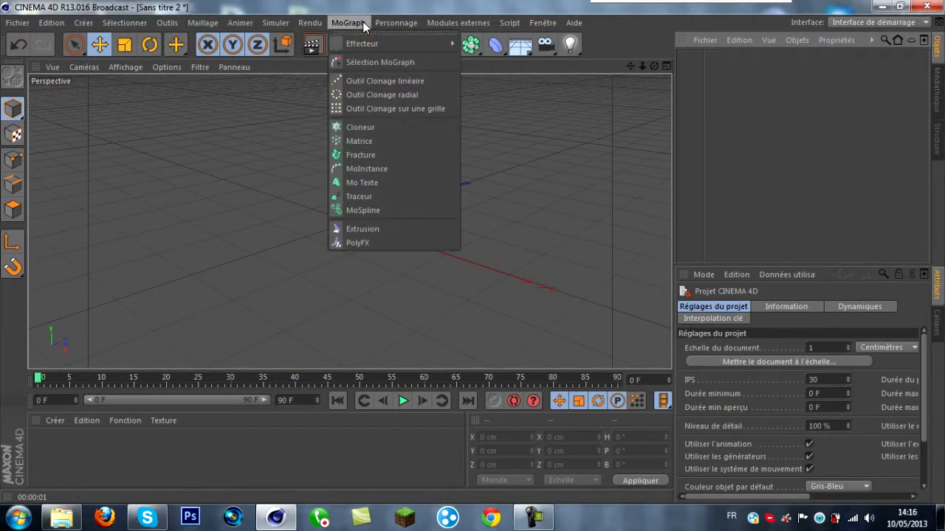
pyautogui.click(356, 181)
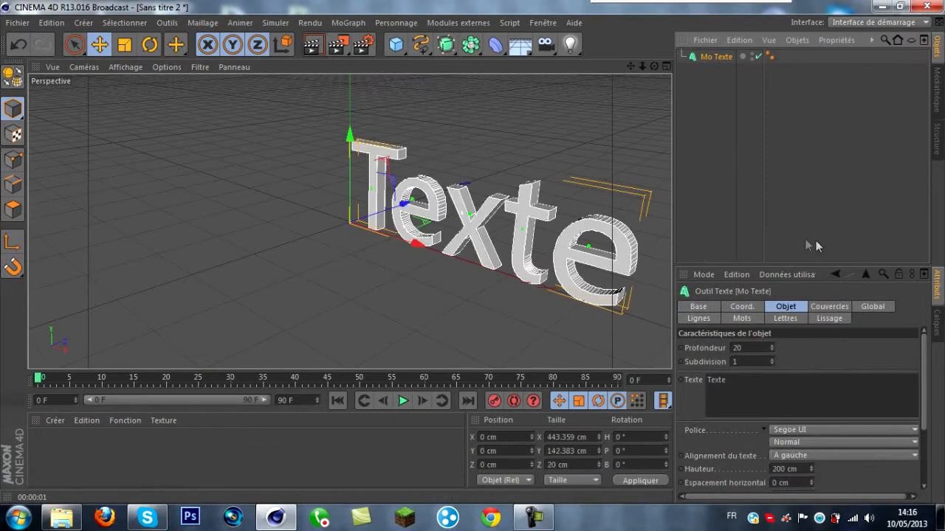
# Switch to the screen recorder, set its cursor effect to Masquer le curseur, and minimize its window.
pyautogui.moveTo(536, 520)
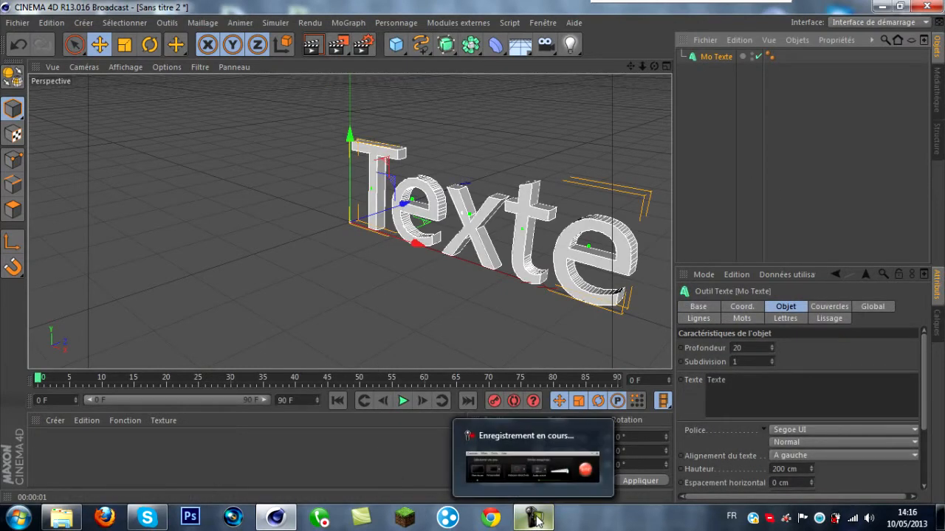
pyautogui.click(535, 519)
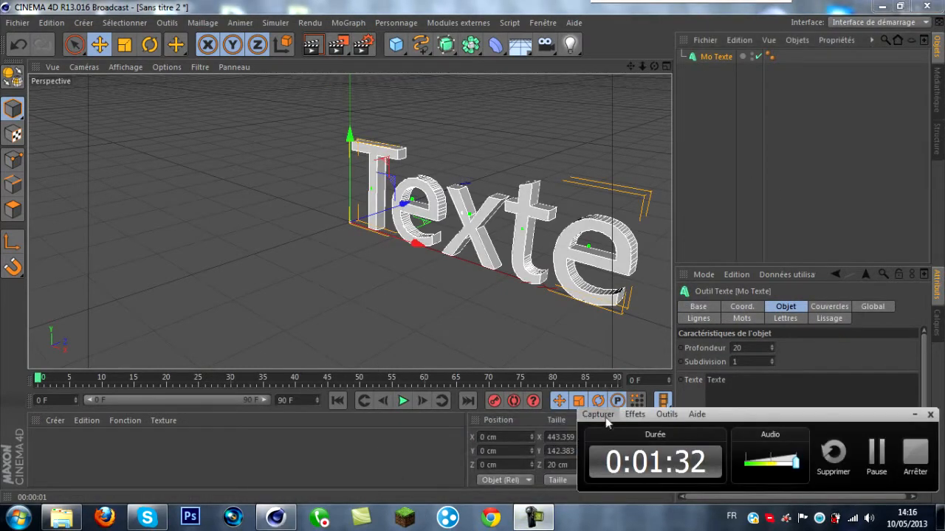
pyautogui.click(647, 418)
pyautogui.moveTo(660, 446)
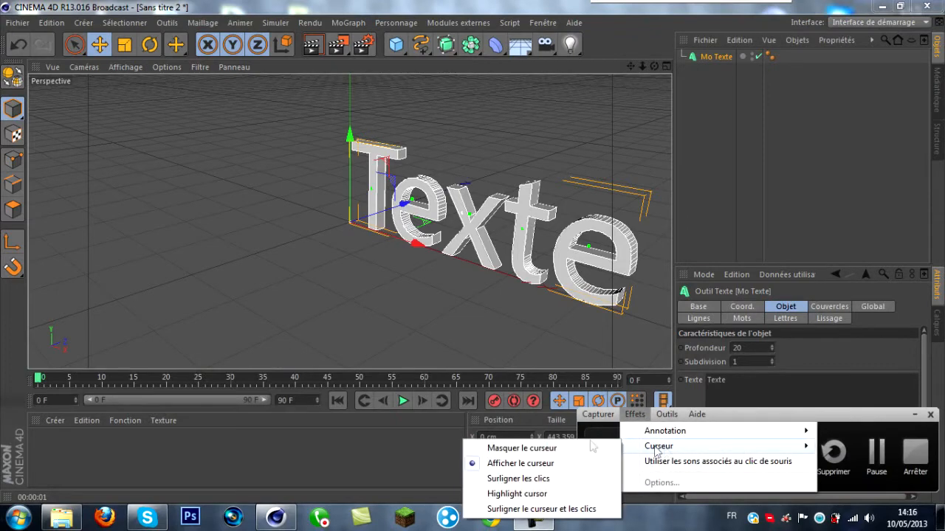
pyautogui.click(526, 448)
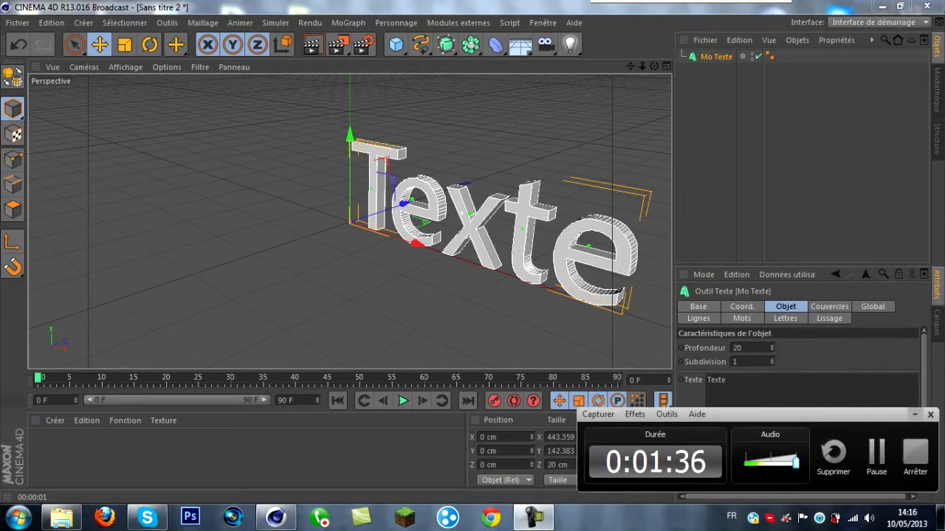
pyautogui.click(914, 415)
# Change the text object's wording to "Design" and set its depth to 80.
pyautogui.moveTo(726, 379); pyautogui.dragTo(707, 379)
pyautogui.write('Design')
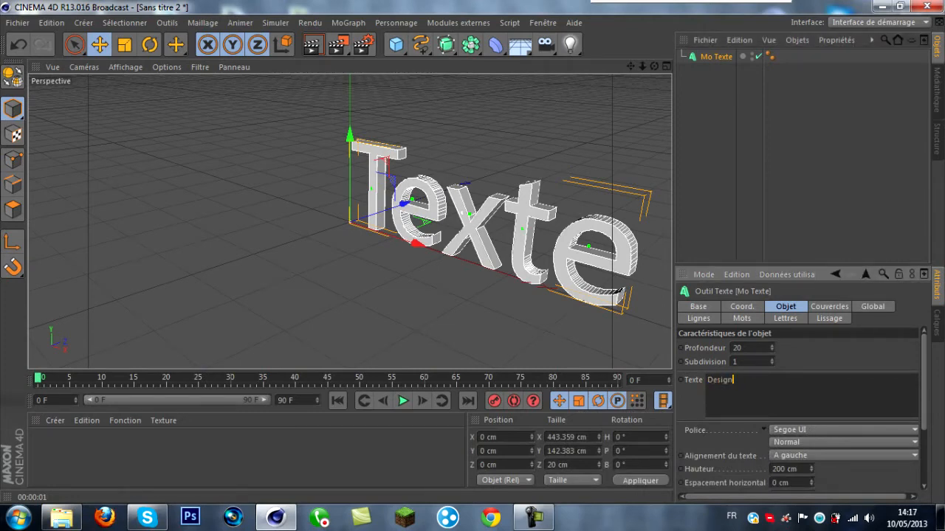
pyautogui.doubleClick(740, 348)
pyautogui.write('80')
pyautogui.press('Return')
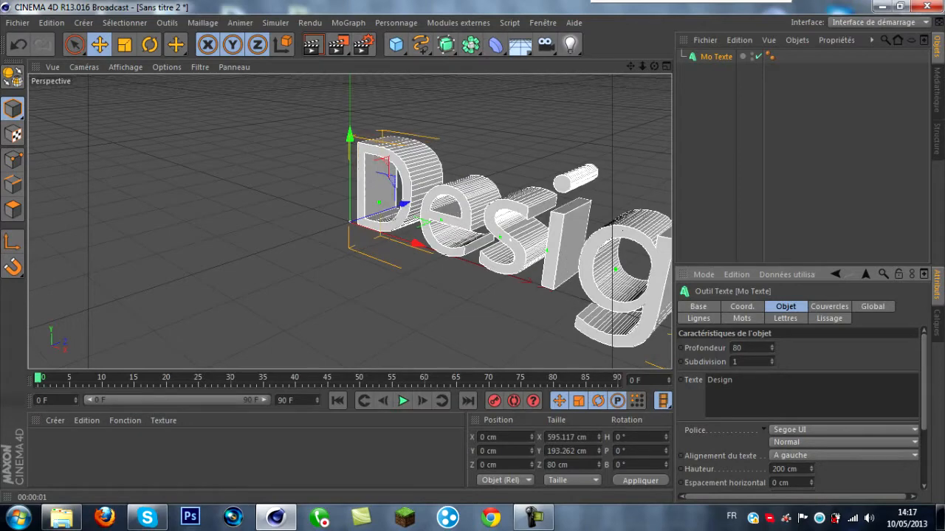
# Set the text's font to BLACK OPS 2 and its alignment to Centré, and deselect the object.
pyautogui.click(841, 429)
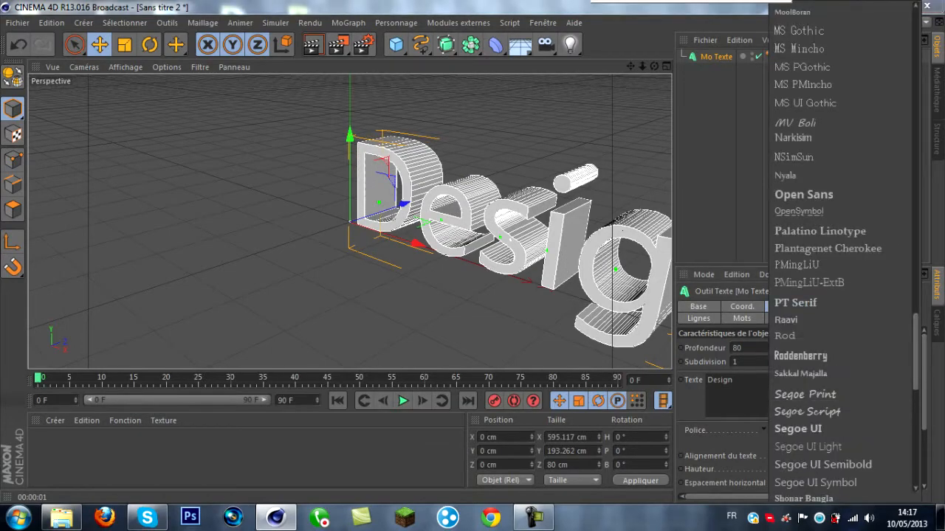
pyautogui.scroll(15, 826, 66)
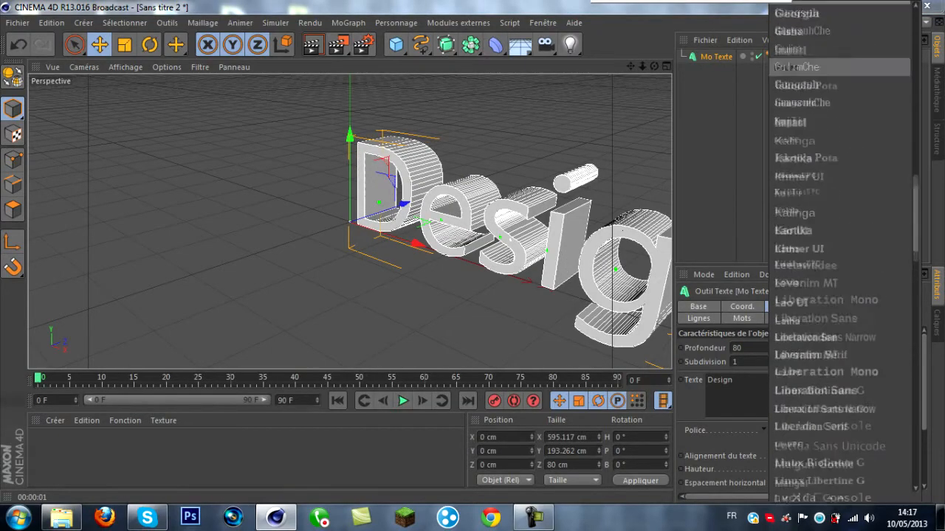
pyautogui.scroll(5, 827, 67)
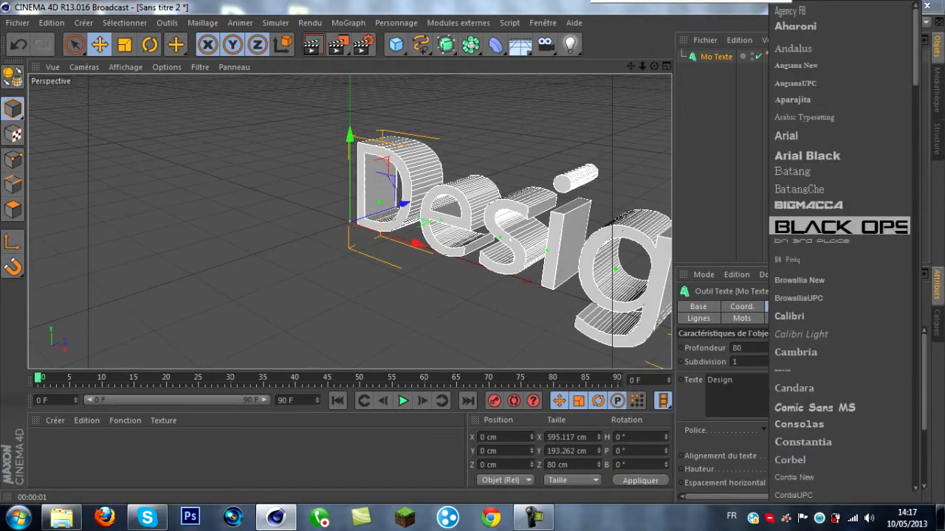
pyautogui.click(812, 185)
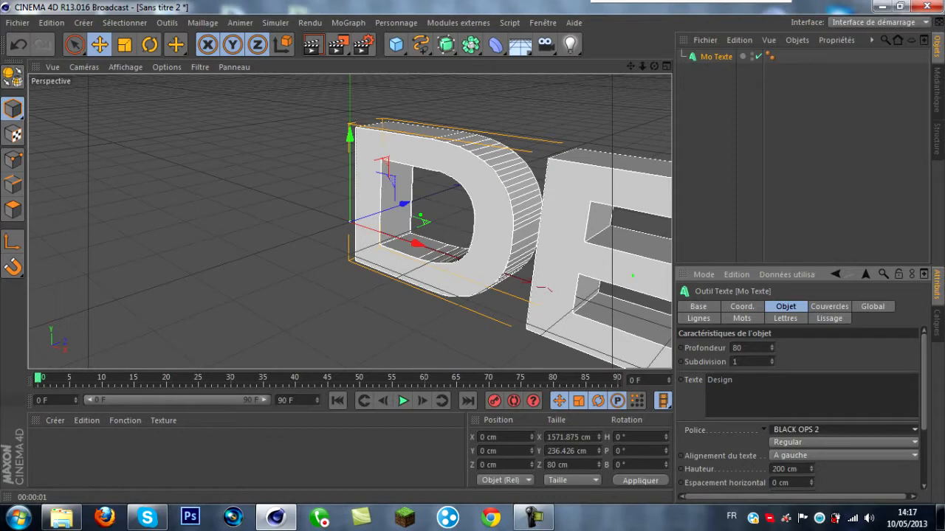
pyautogui.click(845, 455)
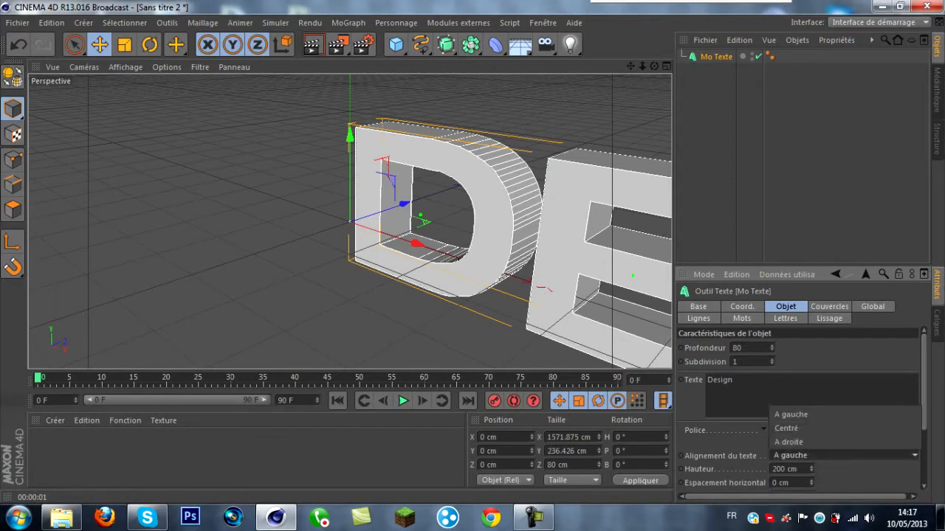
pyautogui.click(812, 428)
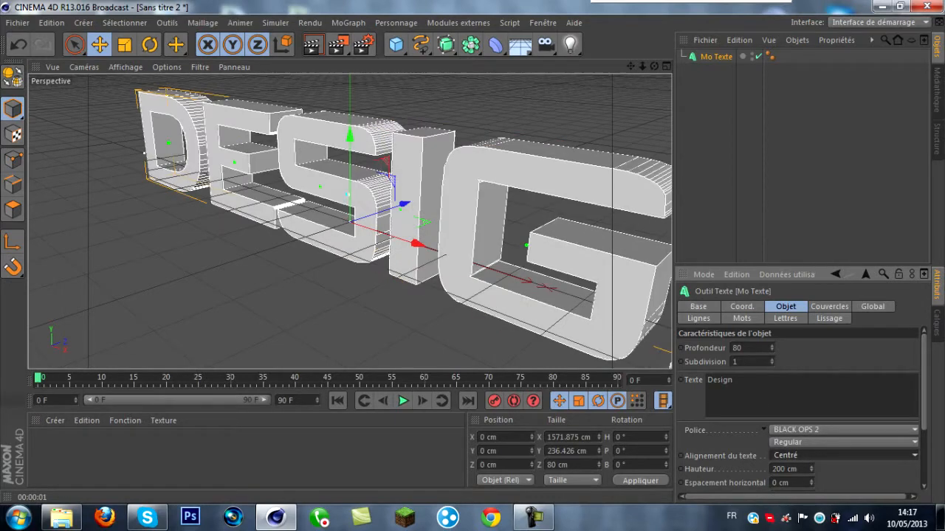
pyautogui.click(738, 118)
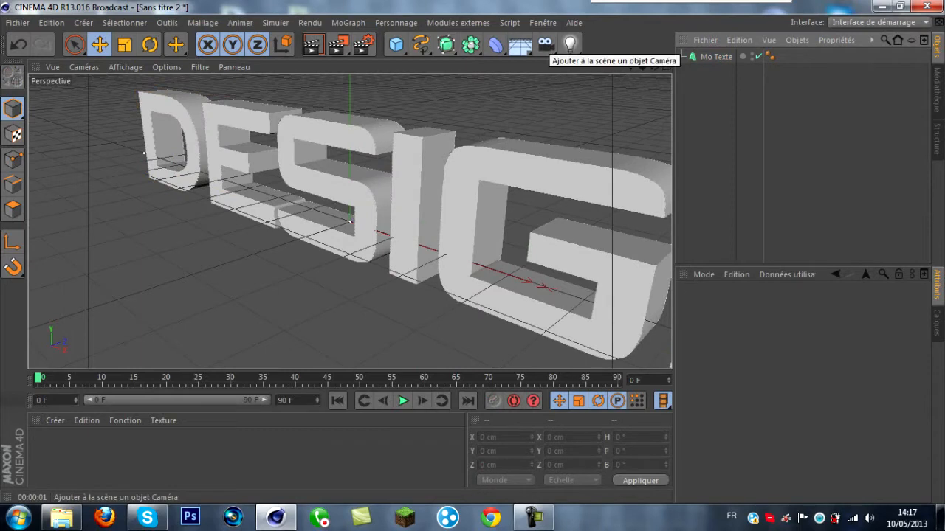
# Add a camera to the scene and set its X, Y and Z positions to 0 cm.
pyautogui.click(570, 44)
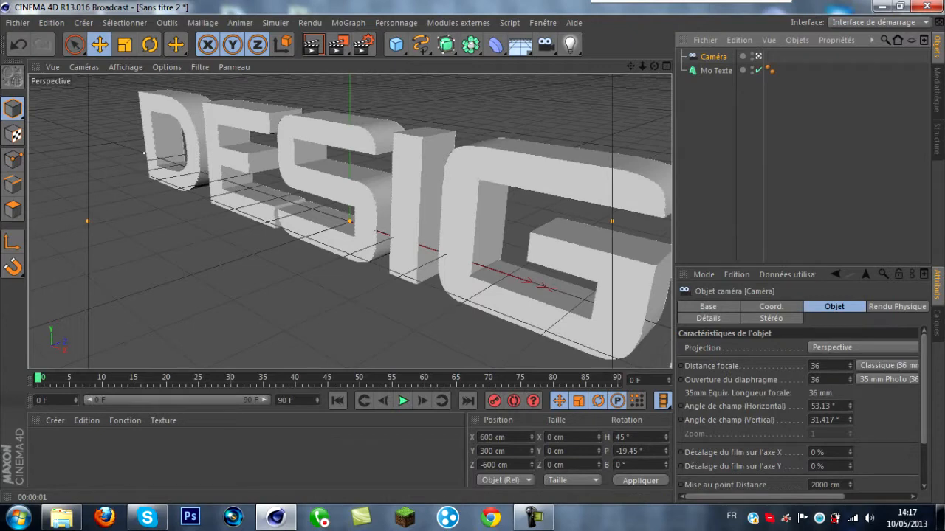
pyautogui.click(771, 306)
pyautogui.doubleClick(747, 348)
pyautogui.write('0')
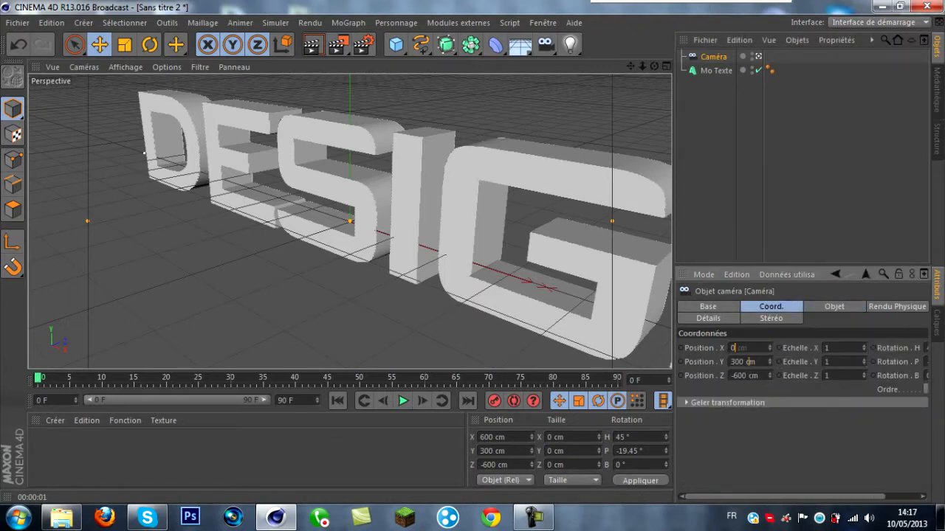
pyautogui.press('Tab')
pyautogui.write('0')
pyautogui.press('Tab')
pyautogui.write('0')
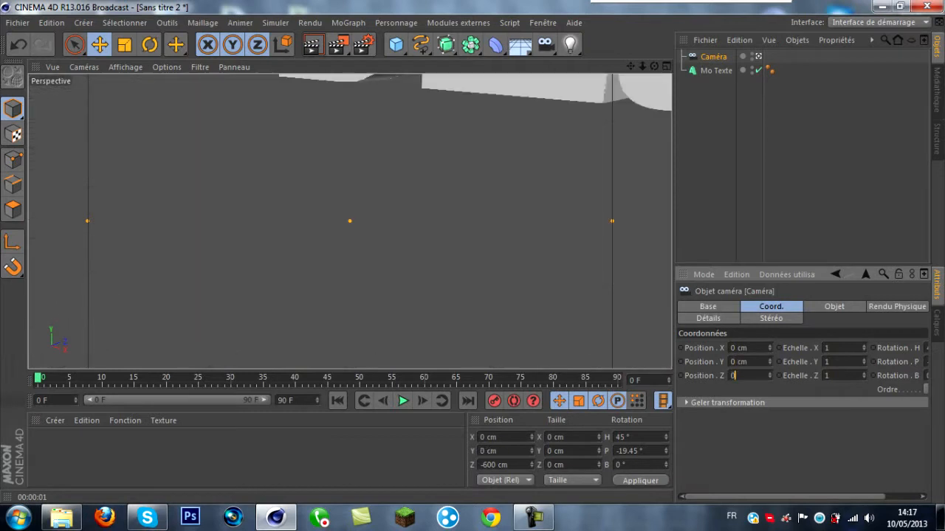
# Set the camera's H and P rotations to 0°.
pyautogui.press('Tab')
pyautogui.write('0')
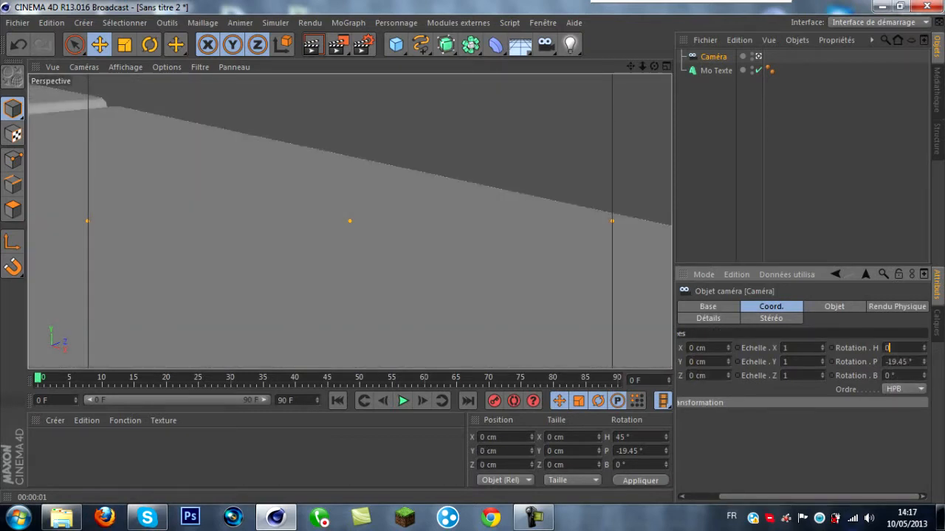
pyautogui.press('Tab')
pyautogui.write('0')
pyautogui.press('Return')
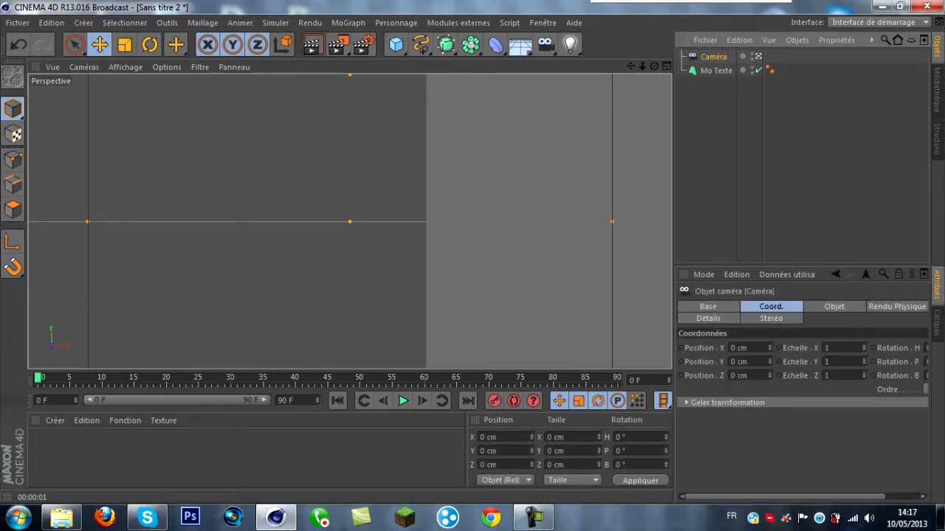
# Move the camera to Z -1584 cm and Y 59 cm to frame the whole text, and deselect it.
pyautogui.moveTo(769, 375); pyautogui.dragTo(769, 528)
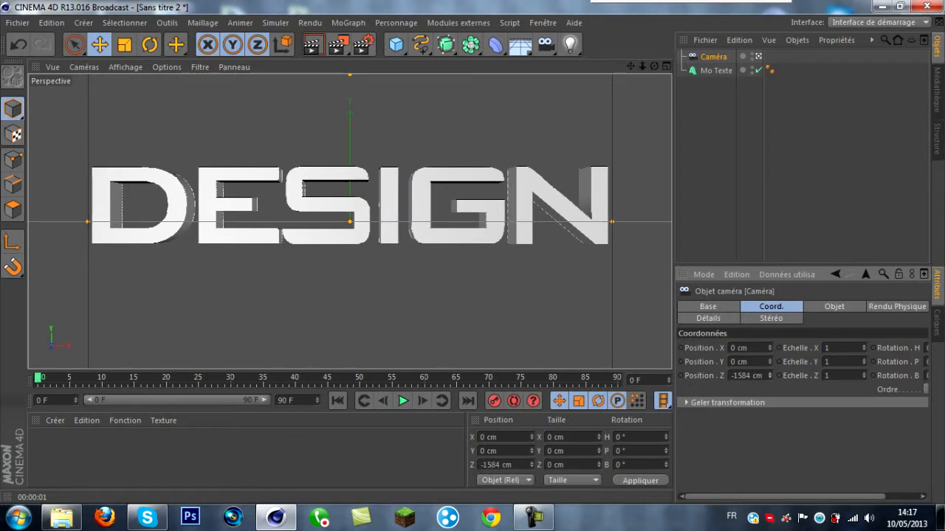
pyautogui.moveTo(769, 362); pyautogui.dragTo(769, 318)
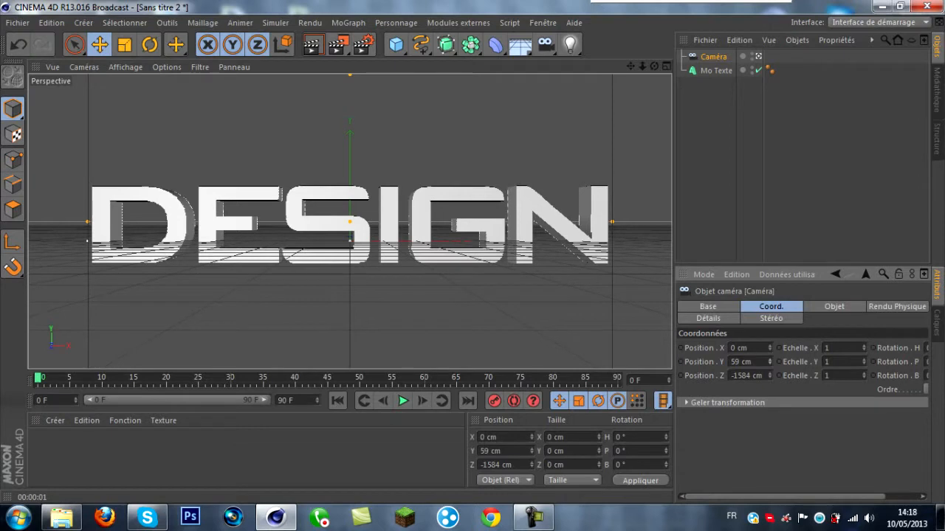
pyautogui.click(803, 148)
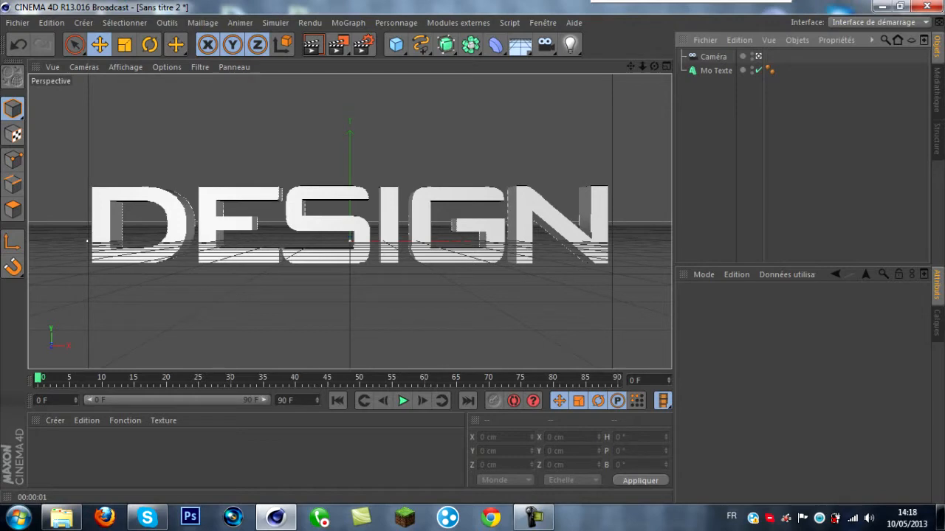
# Create a new material with Luminescence enabled at 200 % intensity, and close its editor.
pyautogui.hotkey('ctrl', 'n')
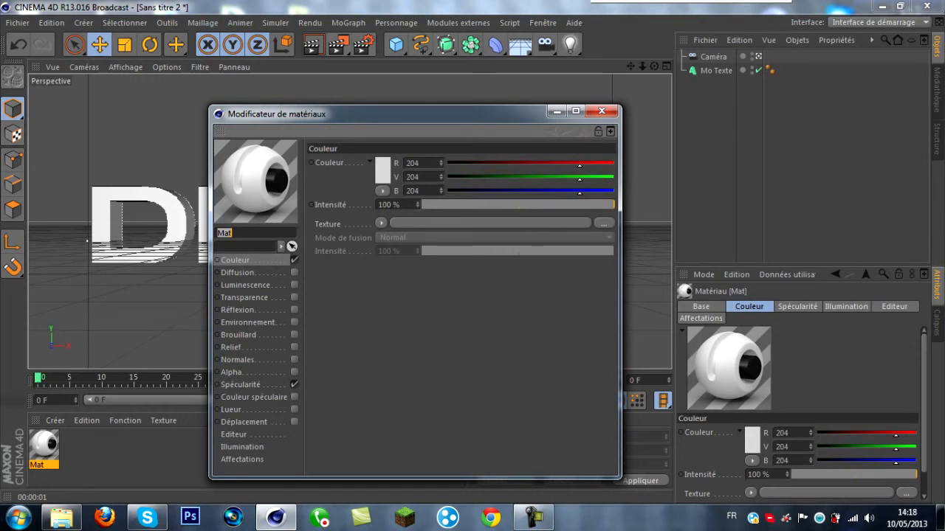
pyautogui.click(293, 285)
pyautogui.click(388, 204)
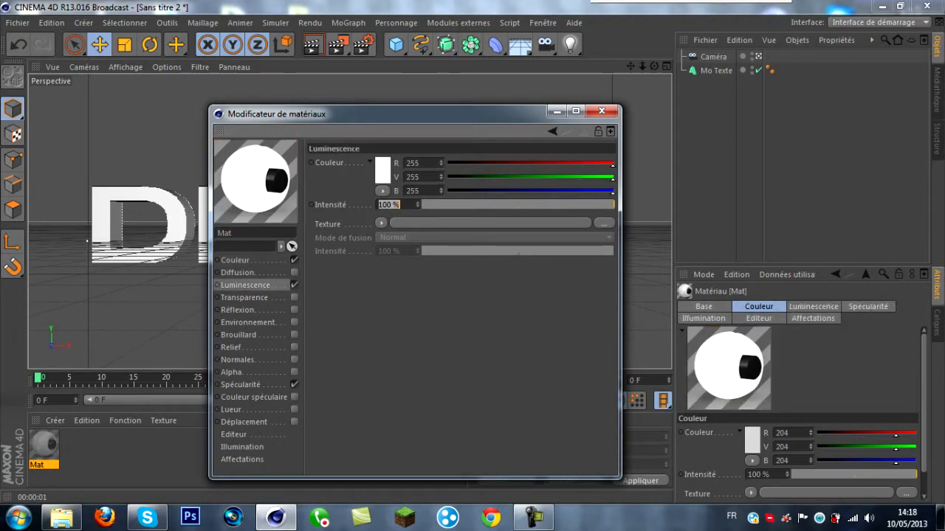
pyautogui.write('200')
pyautogui.press('Return')
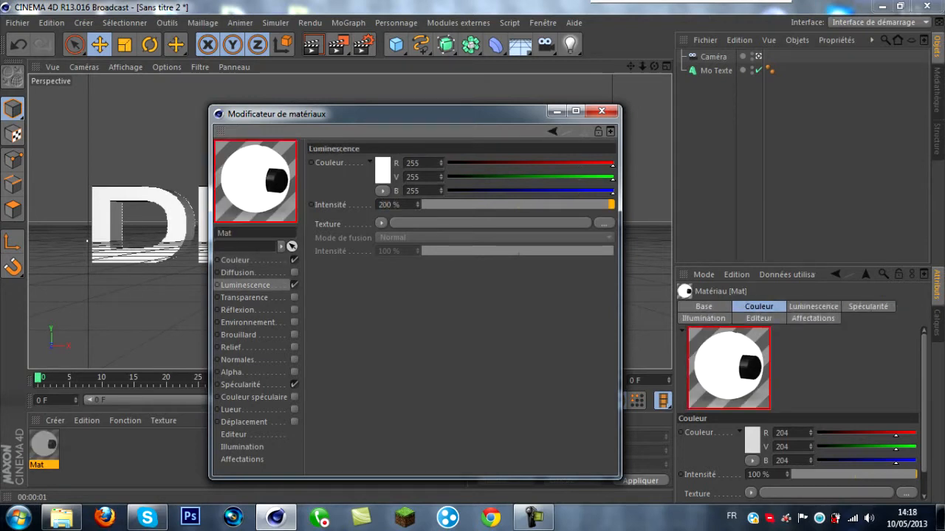
pyautogui.click(601, 111)
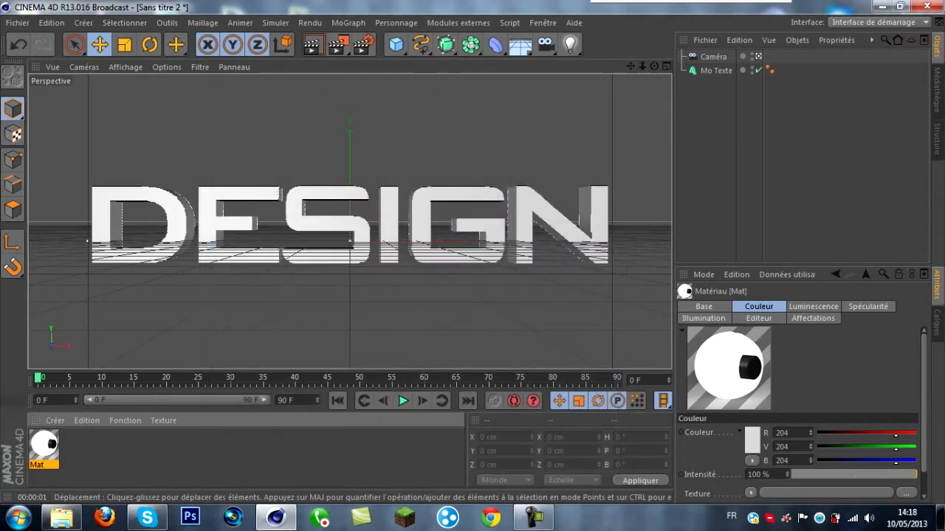
# Create a second material and set its colour to light blue (R 0, V 187, B 255).
pyautogui.doubleClick(132, 450)
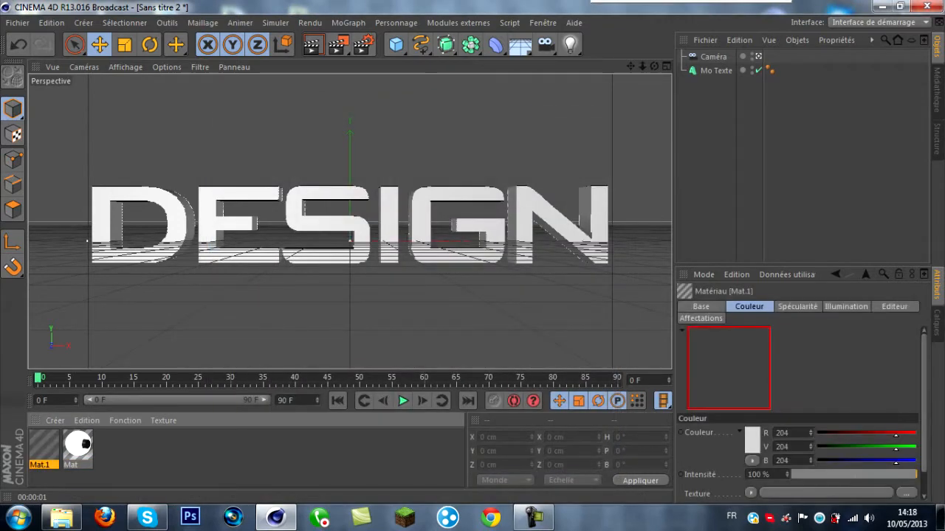
pyautogui.doubleClick(43, 445)
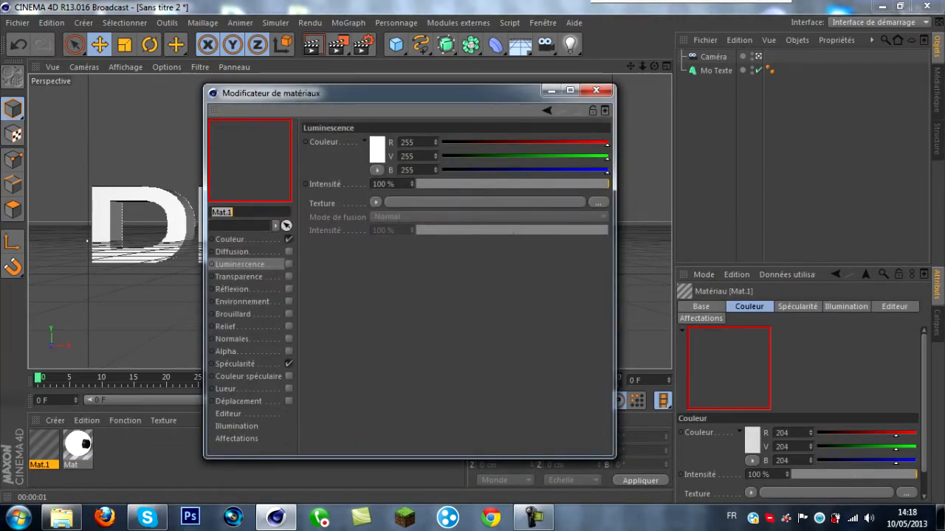
pyautogui.click(229, 239)
pyautogui.click(377, 150)
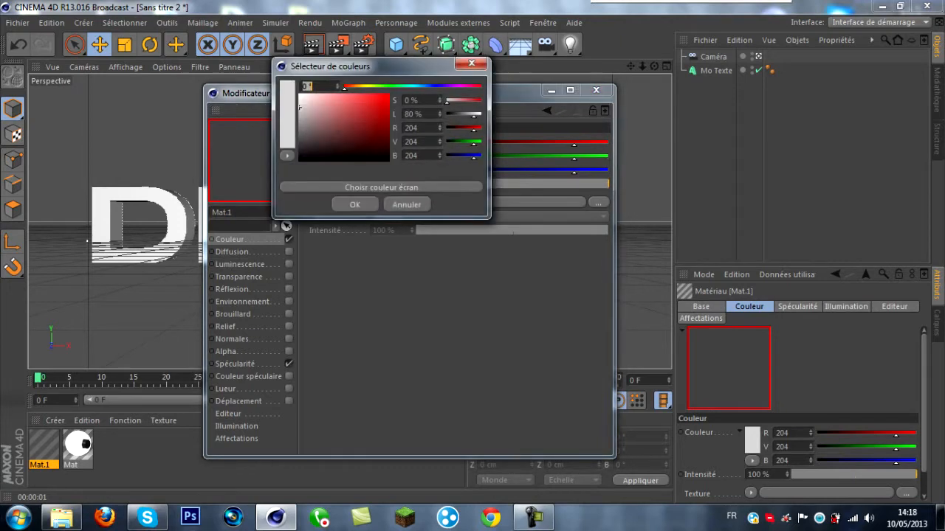
pyautogui.moveTo(414, 87); pyautogui.dragTo(418, 87)
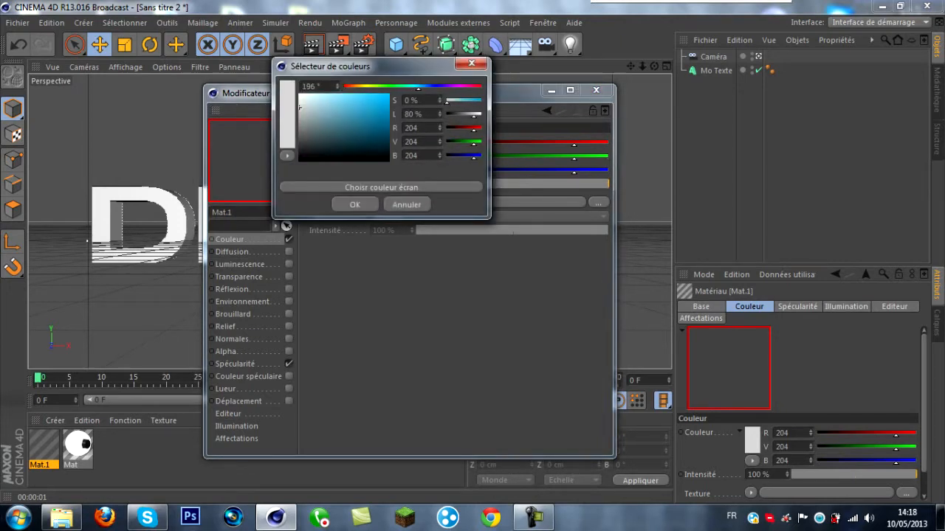
pyautogui.moveTo(299, 107); pyautogui.dragTo(389, 93)
pyautogui.click(354, 204)
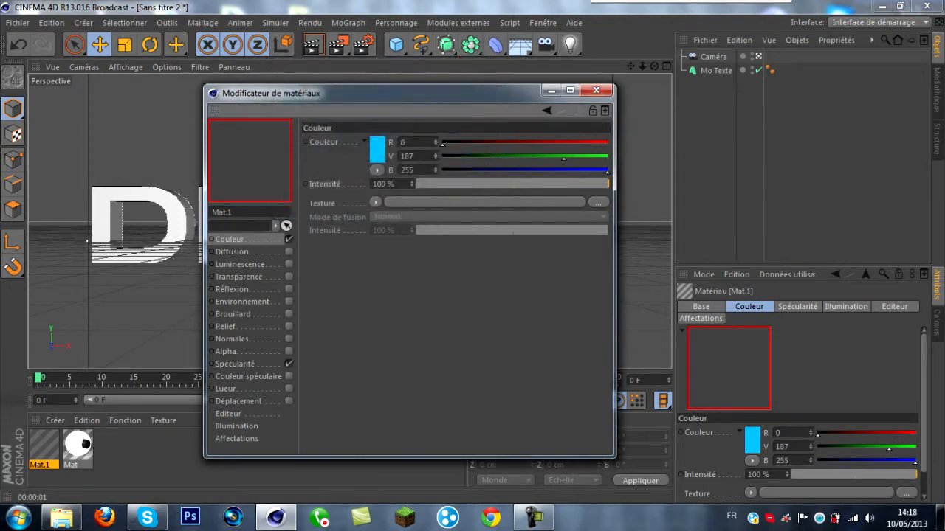
# Enable Réflexion on the light blue material and set its intensity to 50 %.
pyautogui.click(289, 289)
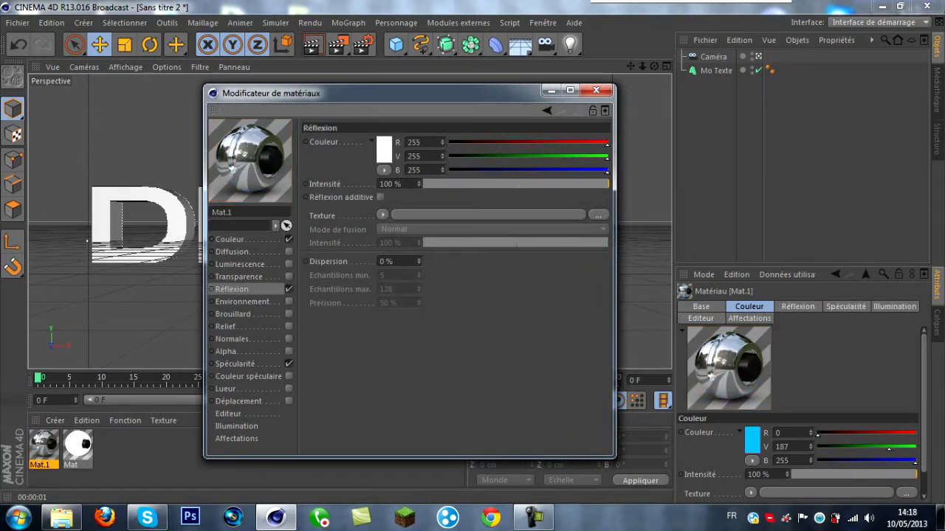
pyautogui.doubleClick(391, 184)
pyautogui.write('50')
pyautogui.press('Return')
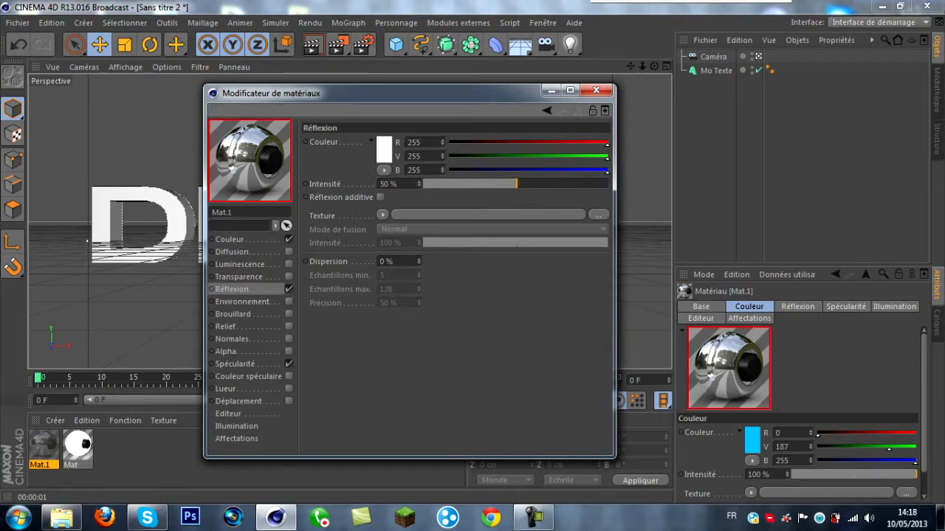
# Enable Luminescence on the light blue material and check the RGB values of its base colour.
pyautogui.click(240, 264)
pyautogui.click(289, 265)
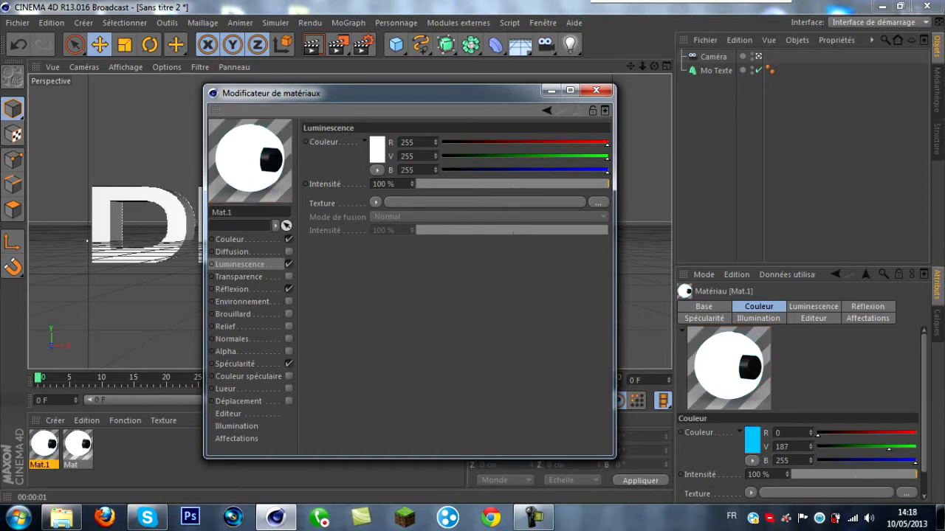
pyautogui.click(229, 239)
pyautogui.doubleClick(412, 156)
pyautogui.doubleClick(408, 170)
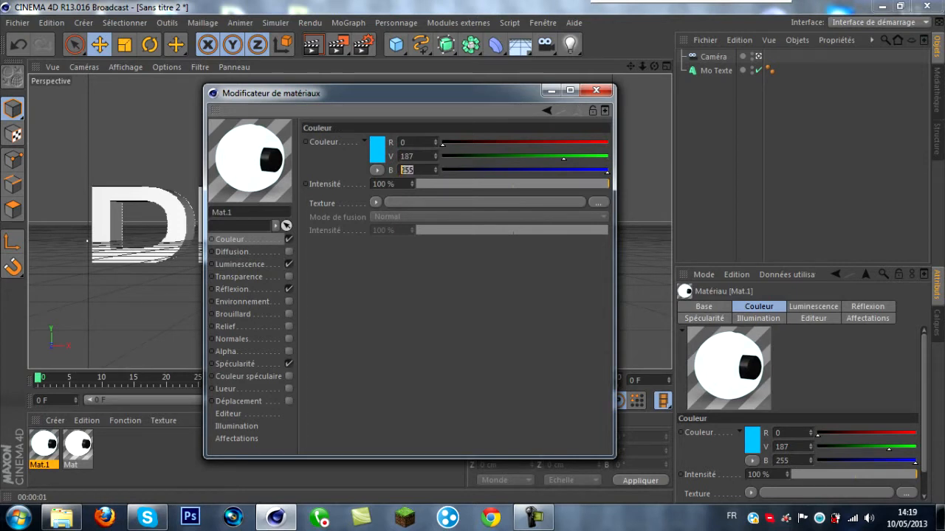
pyautogui.click(238, 277)
pyautogui.moveTo(436, 142); pyautogui.dragTo(422, 142)
pyautogui.write('0')
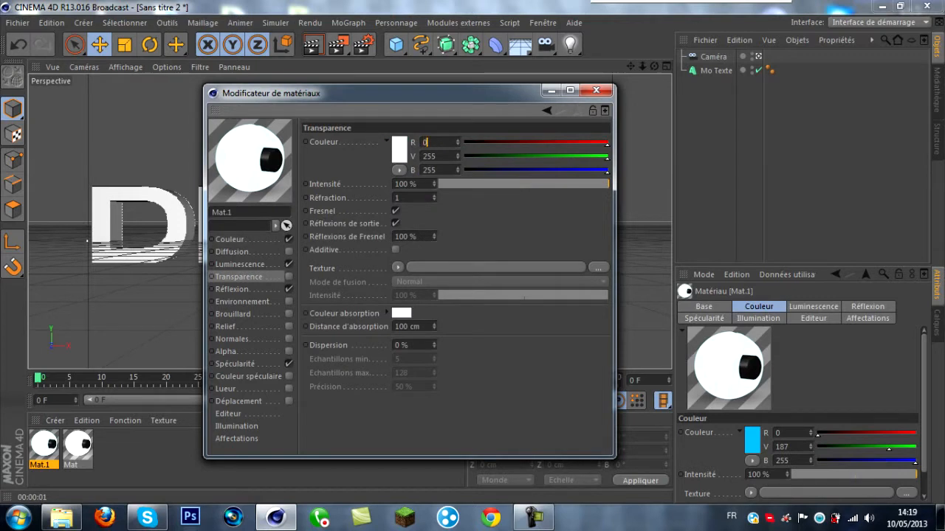
# Match the material's luminescence colour to its base colour by setting R to 0 and V to 187, and close the editor.
pyautogui.click(239, 264)
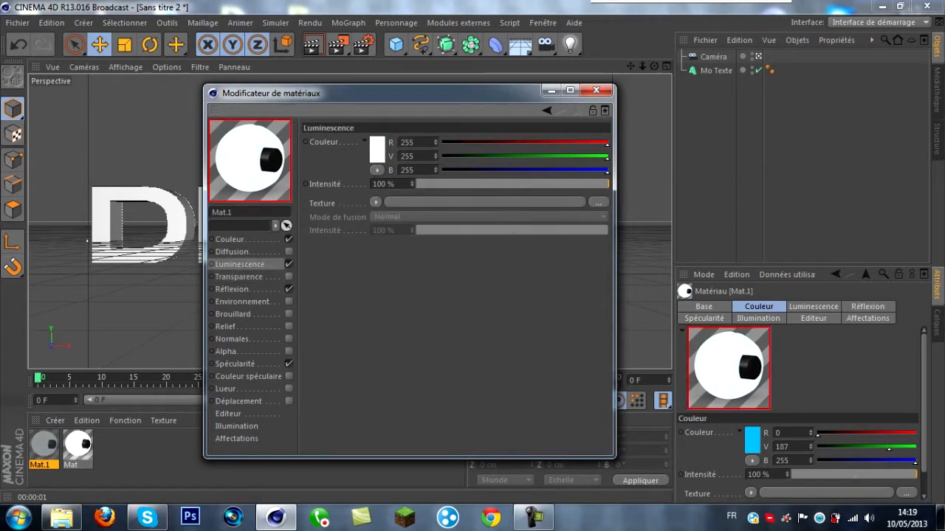
pyautogui.doubleClick(407, 142)
pyautogui.write('0')
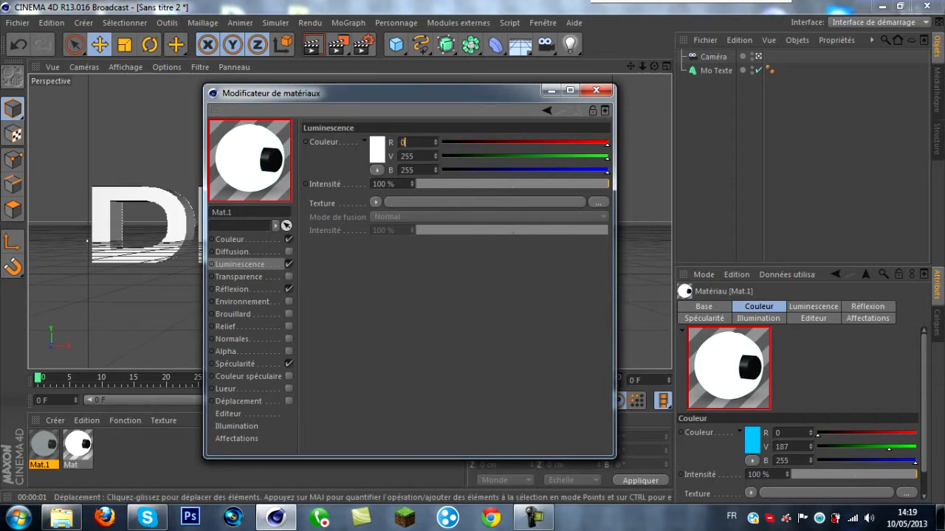
pyautogui.click(239, 239)
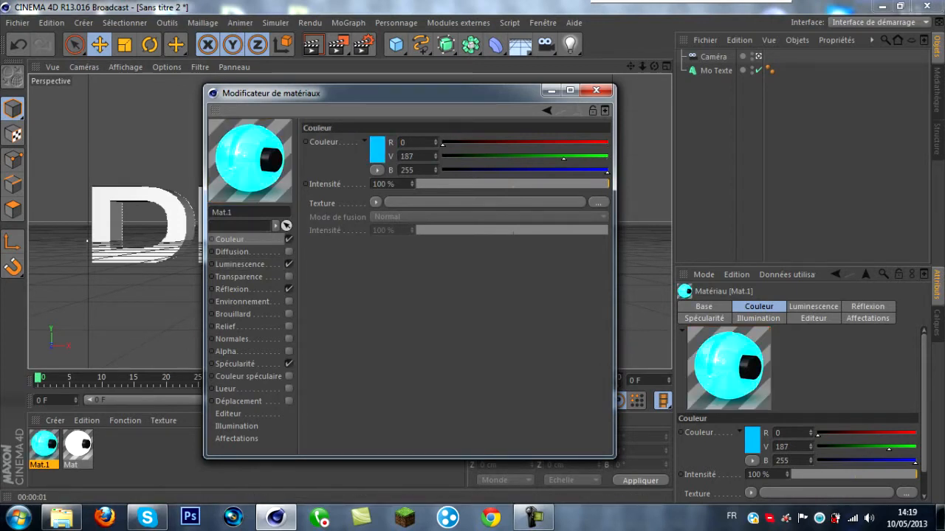
pyautogui.click(240, 264)
pyautogui.doubleClick(412, 155)
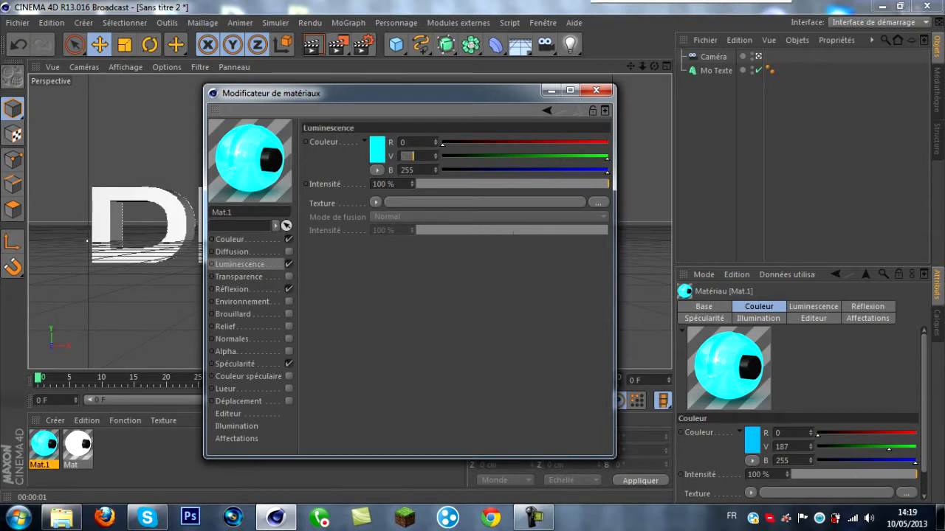
pyautogui.write('187')
pyautogui.press('Return')
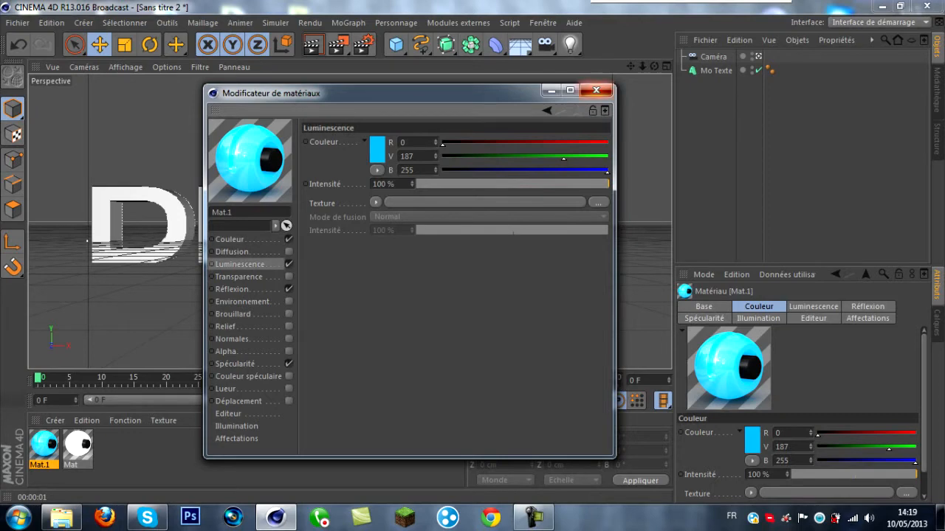
pyautogui.click(595, 90)
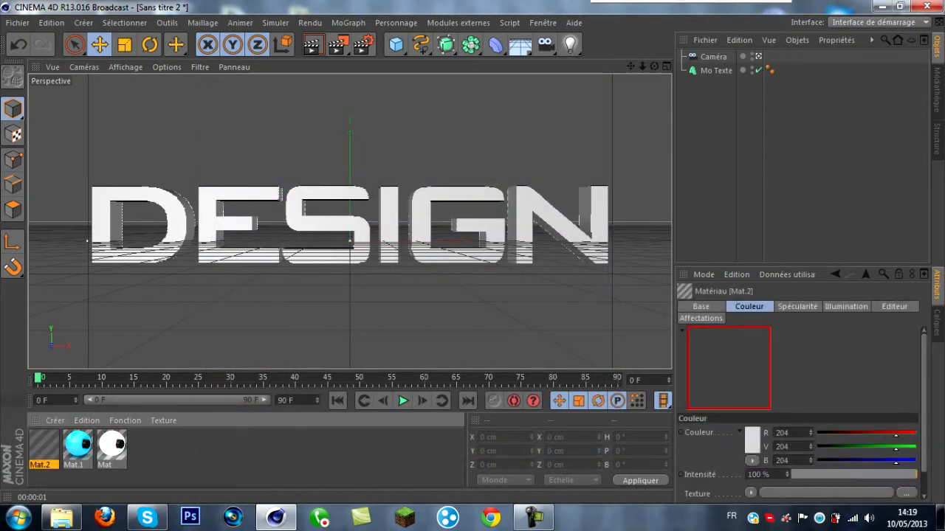
# Create a third material and set its colour to pure white (R 255, V 255, B 255).
pyautogui.doubleClick(44, 445)
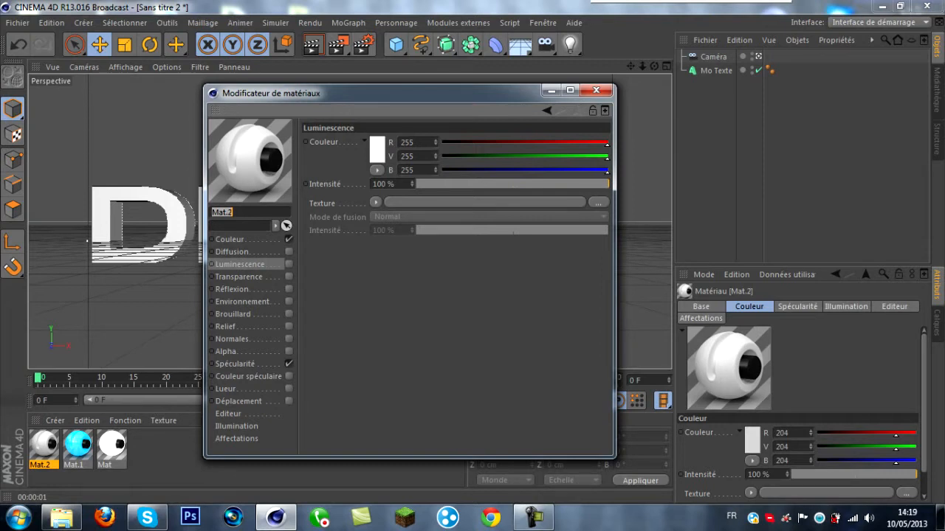
pyautogui.click(230, 239)
pyautogui.click(376, 149)
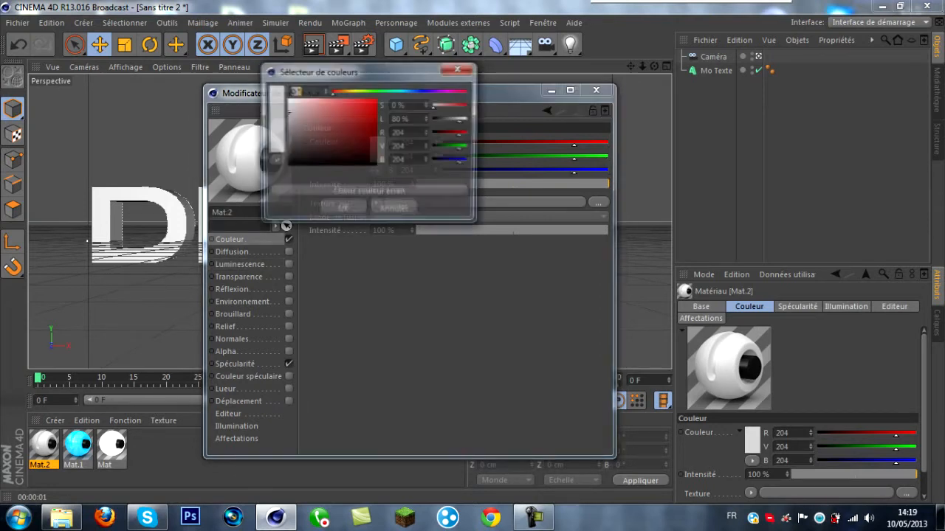
pyautogui.click(288, 100)
pyautogui.press('Return')
# Enable Réflexion on the white material at 50 % intensity and close the editor.
pyautogui.click(288, 288)
pyautogui.moveTo(379, 184); pyautogui.dragTo(402, 184)
pyautogui.write('5')
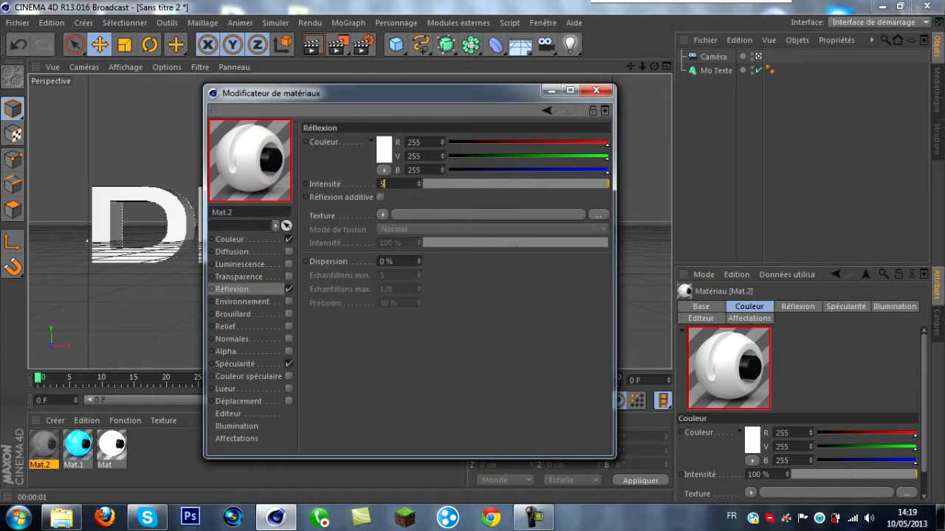
pyautogui.write('0')
pyautogui.press('Return')
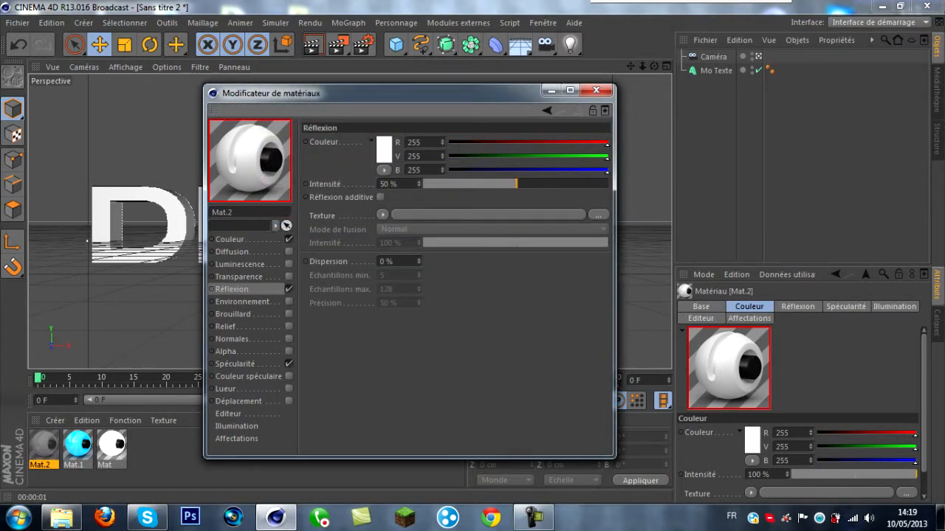
pyautogui.click(596, 90)
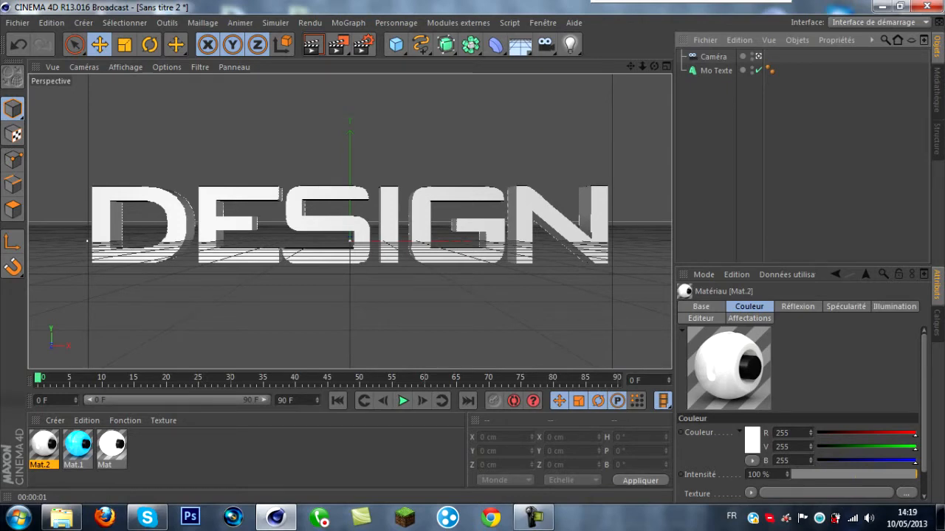
# Add a plane and position it below and in front of the text, at about Y -362 cm and Z -155 cm.
pyautogui.press('F5')
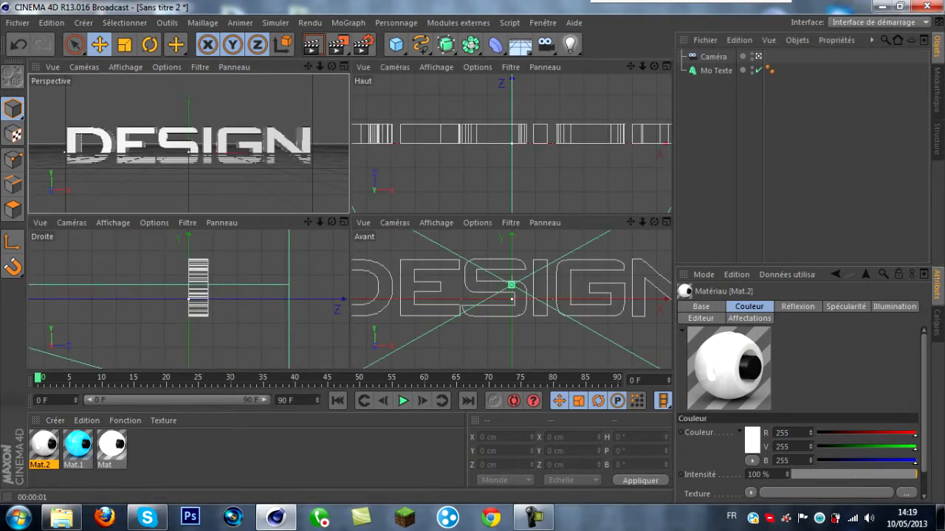
pyautogui.press('F3')
pyautogui.scroll(-4, 525, 116)
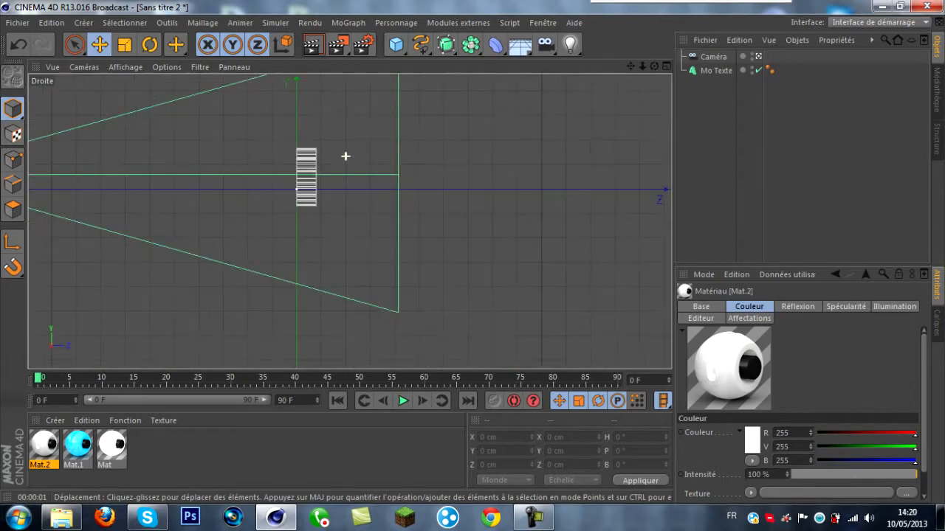
pyautogui.moveTo(631, 66); pyautogui.dragTo(648, 97)
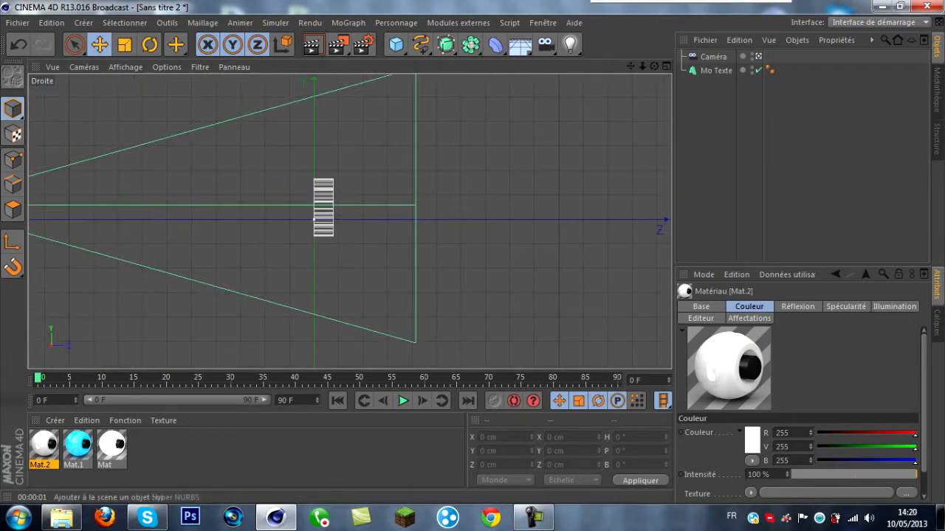
pyautogui.click(395, 45)
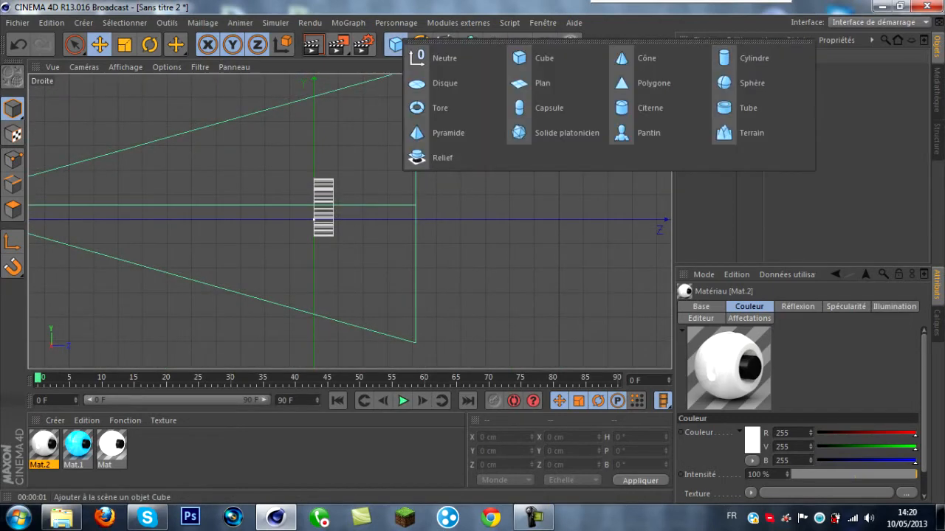
pyautogui.click(542, 83)
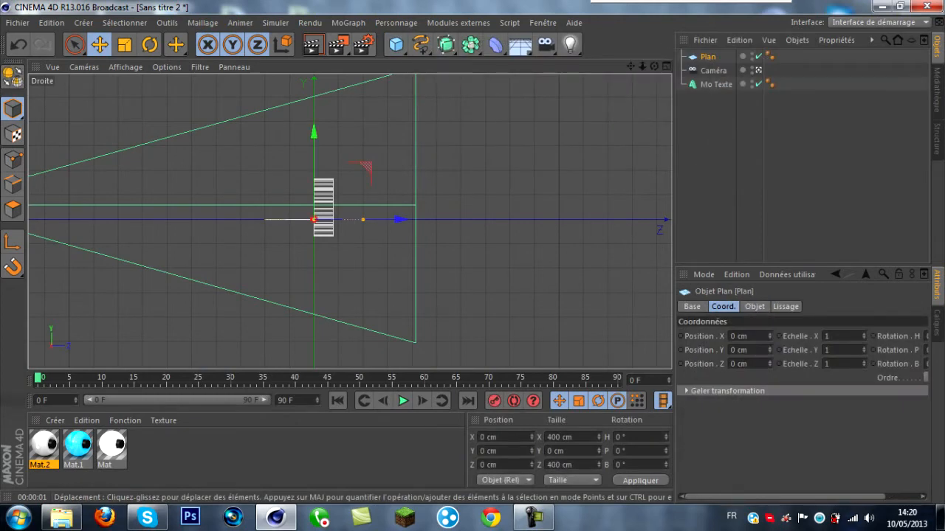
pyautogui.moveTo(314, 133); pyautogui.dragTo(314, 212)
pyautogui.moveTo(362, 249); pyautogui.dragTo(322, 251)
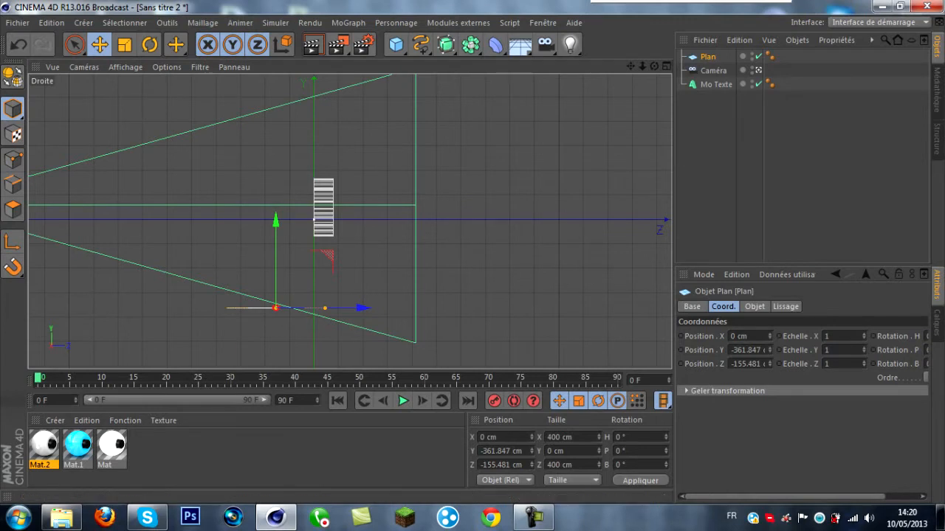
# Set the plane's pitch rotation (P) to -20°.
pyautogui.moveTo(783, 497); pyautogui.dragTo(820, 497)
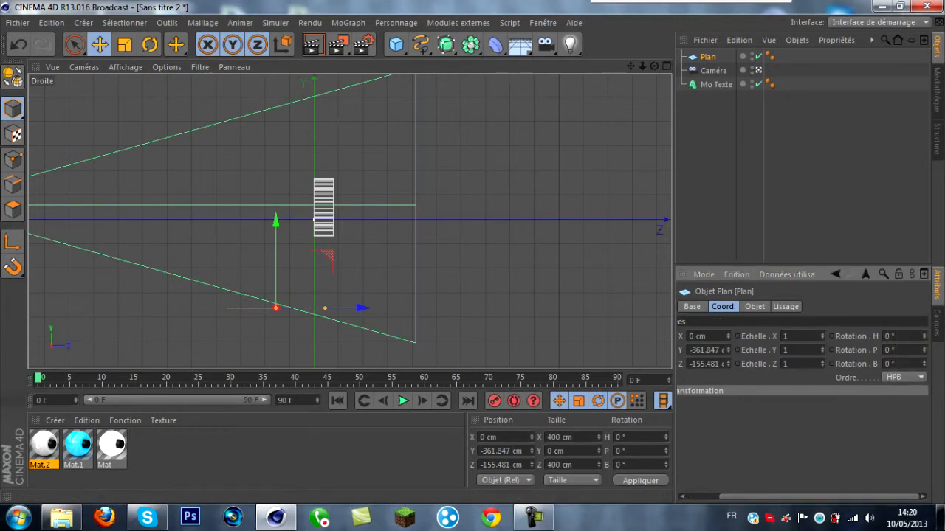
pyautogui.write('20')
pyautogui.press('Return')
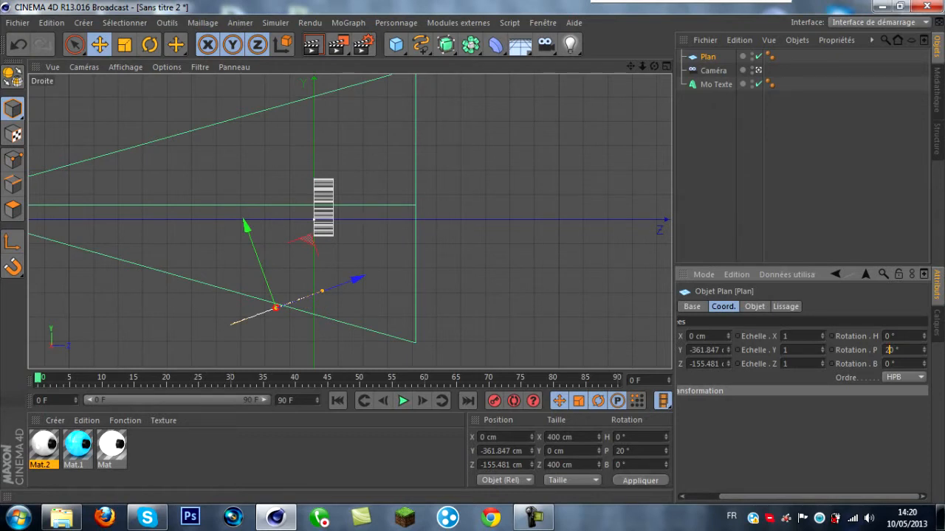
pyautogui.write('-')
pyautogui.press('Return')
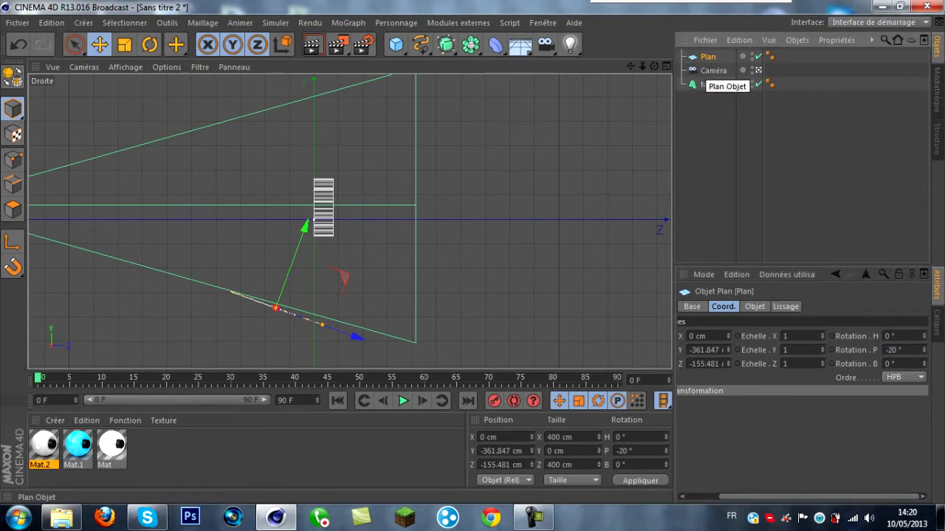
# Duplicate the tilted plane and move the copy straight up along the world Y axis, above the text, to about Y 486 cm.
pyautogui.hotkey('ctrl', 'c')
pyautogui.hotkey('ctrl', 'v')
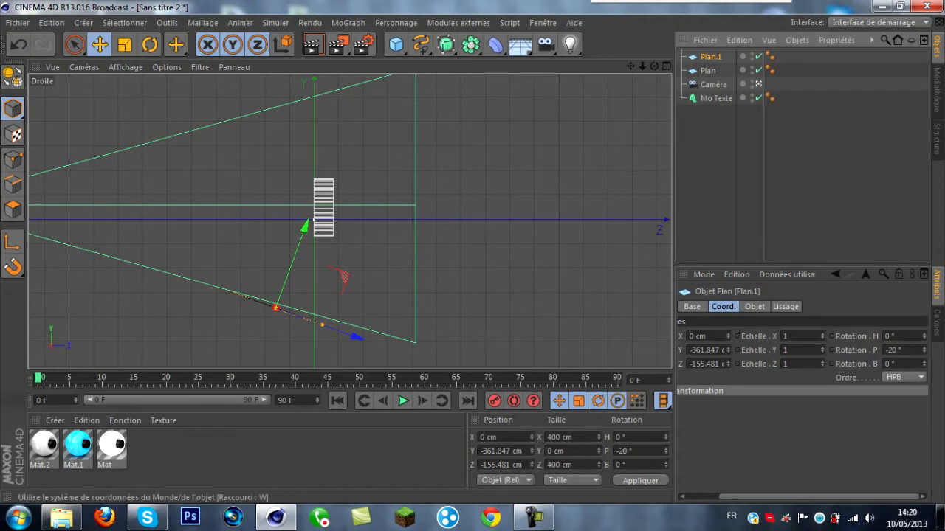
pyautogui.click(282, 44)
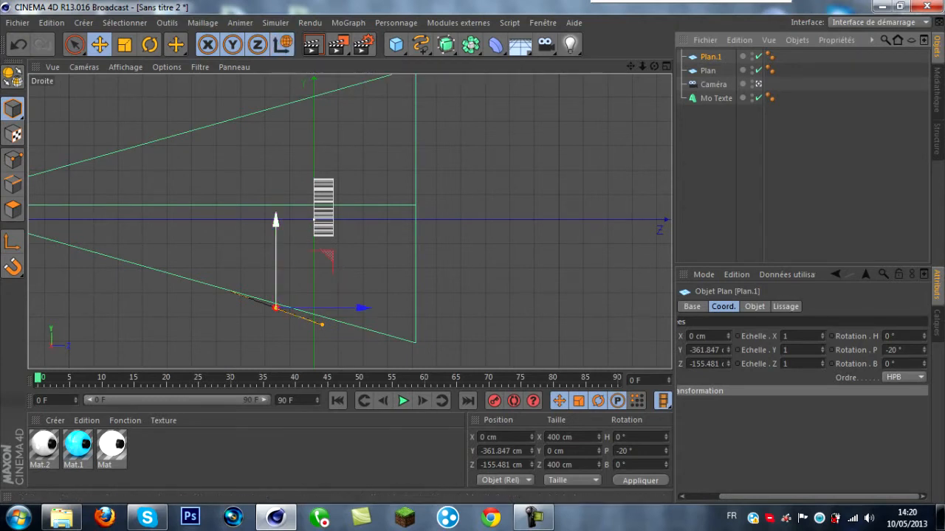
pyautogui.moveTo(276, 295); pyautogui.dragTo(275, 204)
pyautogui.moveTo(275, 87); pyautogui.dragTo(275, 86)
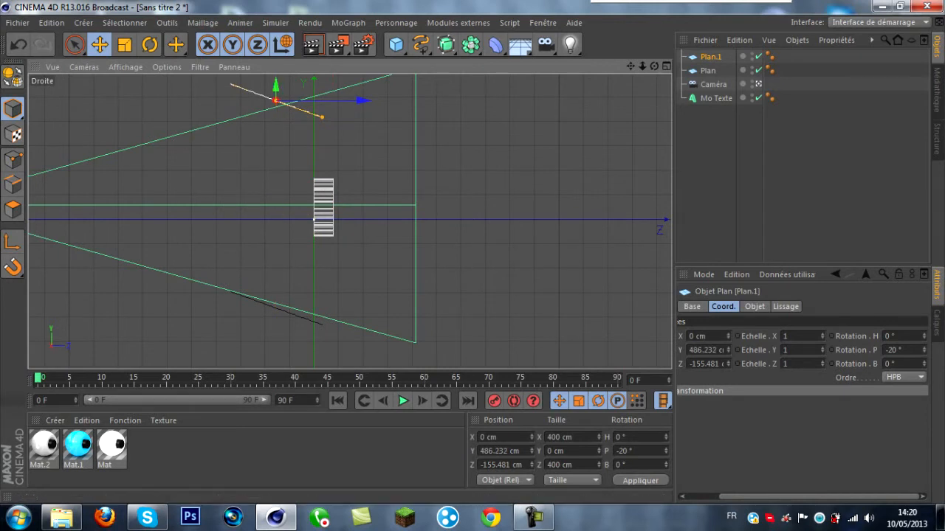
# Restore the object coordinate system and set the upper plane's pitch rotation (P) to 20°.
pyautogui.click(282, 44)
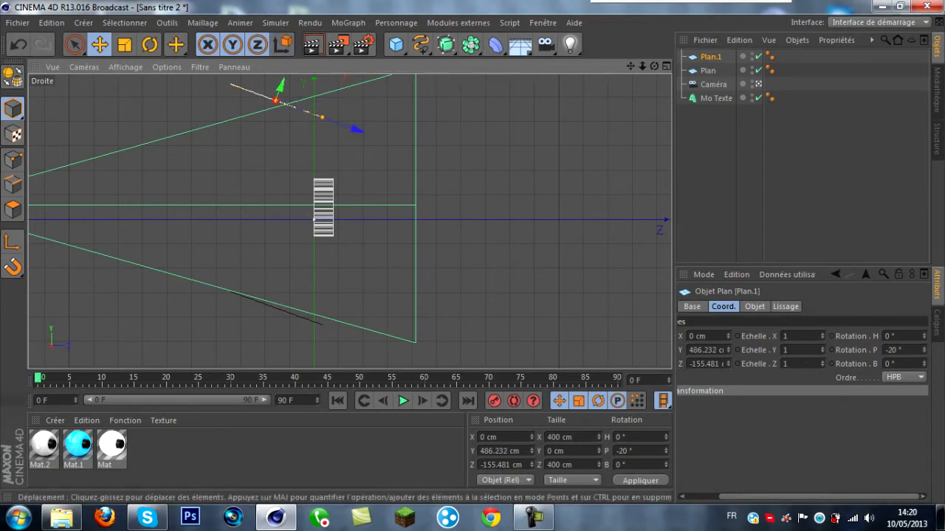
pyautogui.click(886, 350)
pyautogui.press('Return')
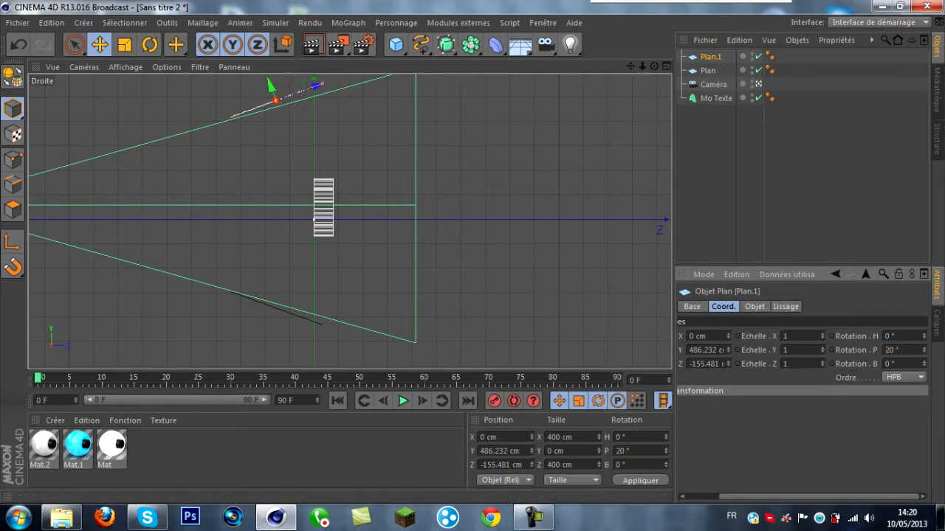
# Group the two planes under a null object and apply the luminous material Mat to the group.
pyautogui.keyDown('ctrl'); pyautogui.click(707, 70); pyautogui.keyUp('ctrl')
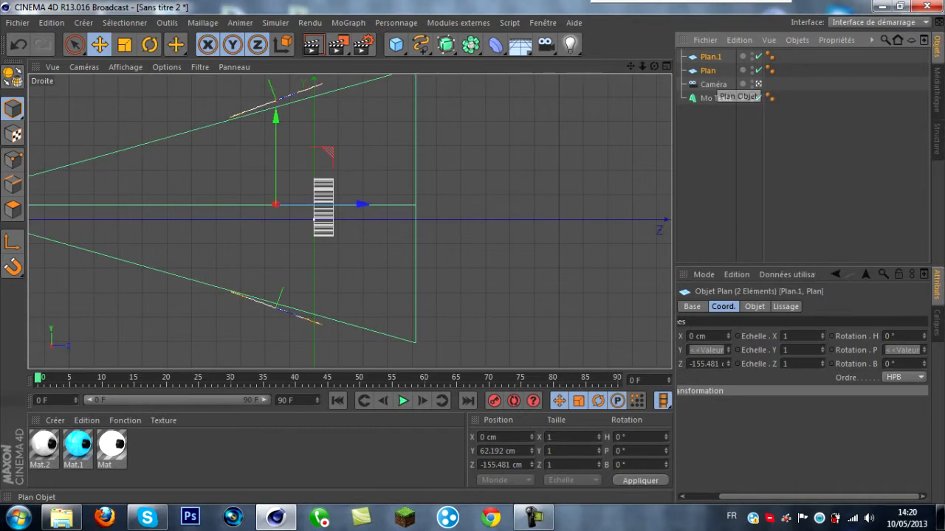
pyautogui.hotkey('alt', 'g')
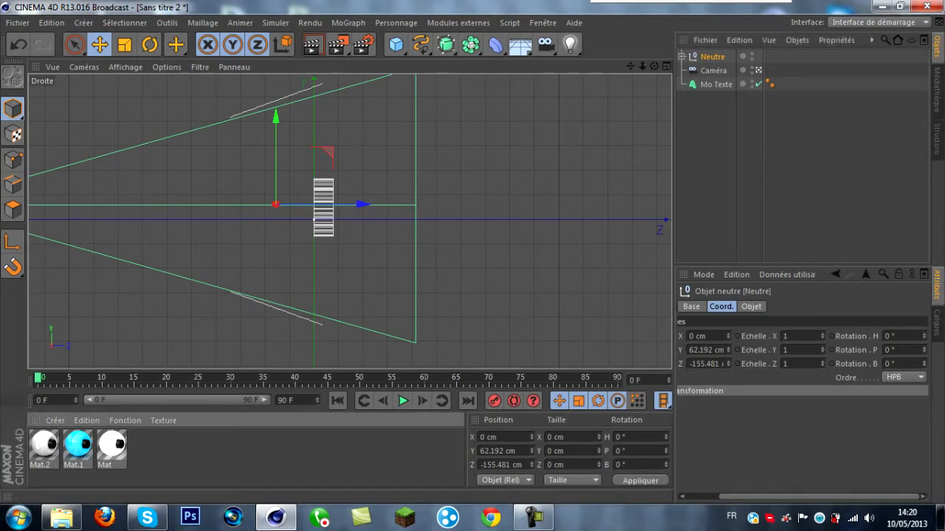
pyautogui.moveTo(112, 445); pyautogui.dragTo(712, 56)
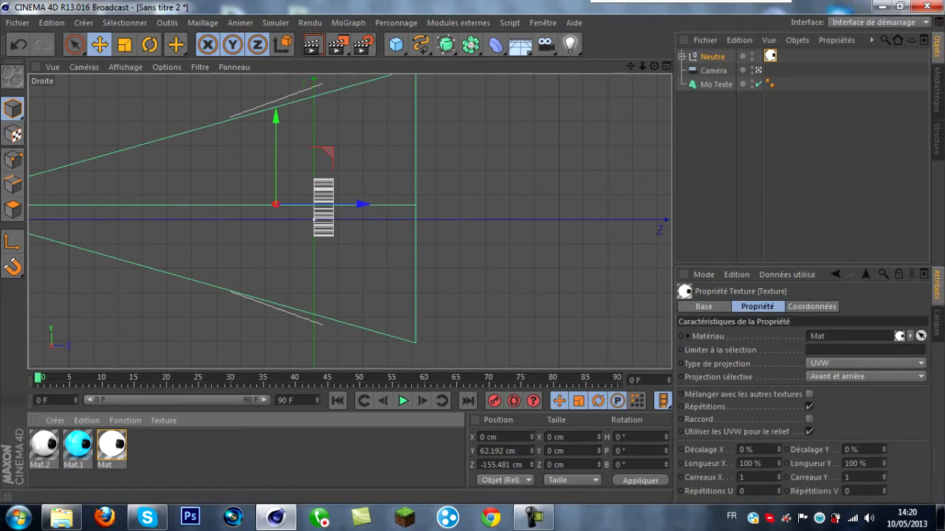
# Set both the start and end caps of the Mo Texte object to "Couvercle et biseau", and deselect everything.
pyautogui.press('F5')
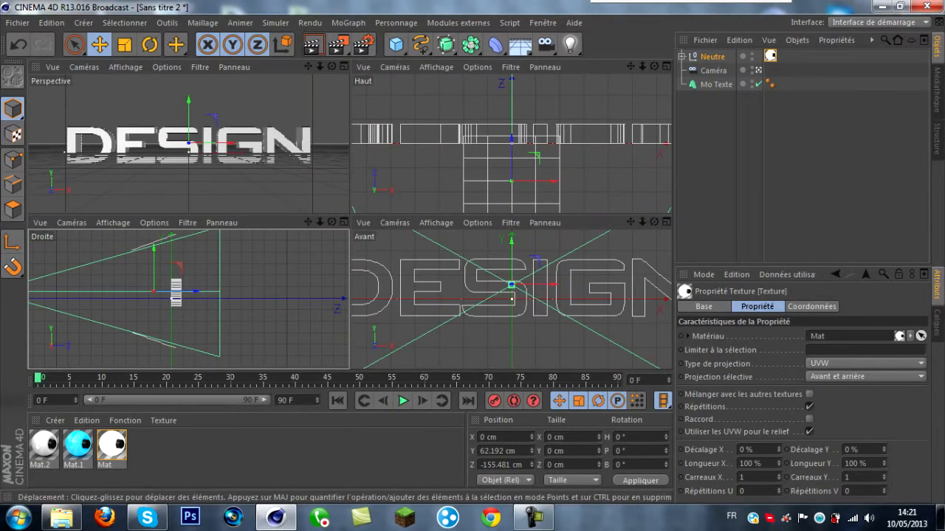
pyautogui.press('F1')
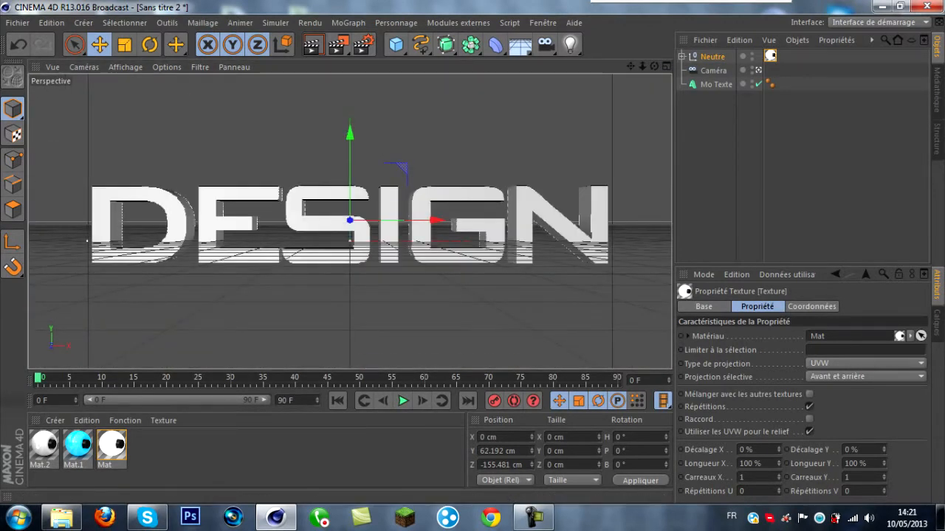
pyautogui.click(715, 84)
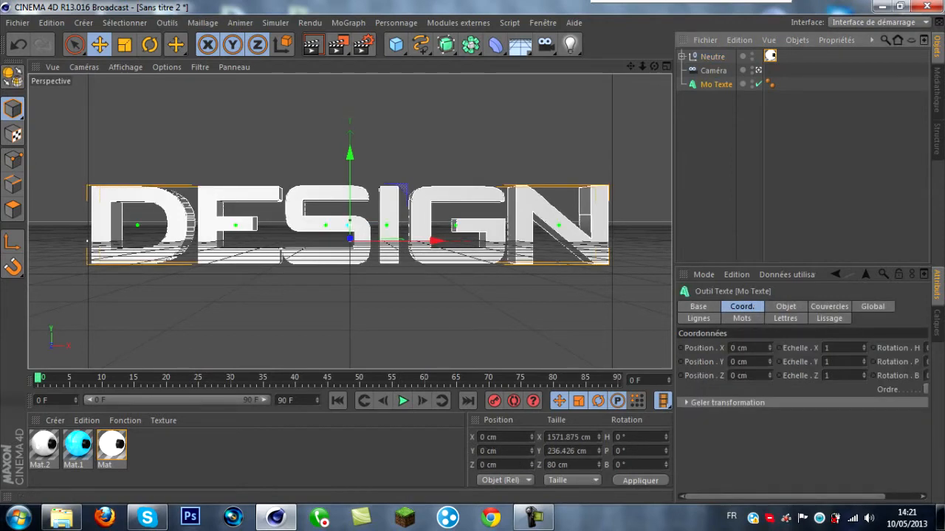
pyautogui.click(828, 306)
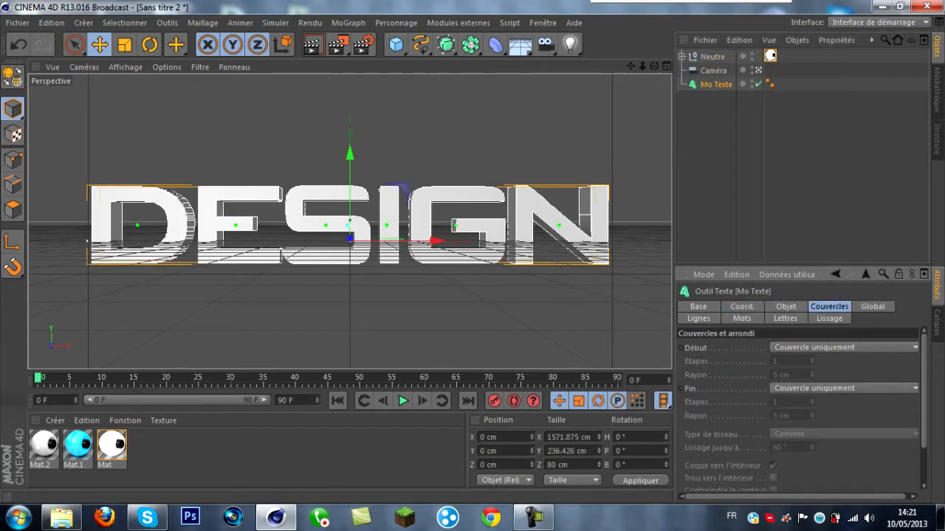
pyautogui.click(844, 347)
pyautogui.click(808, 403)
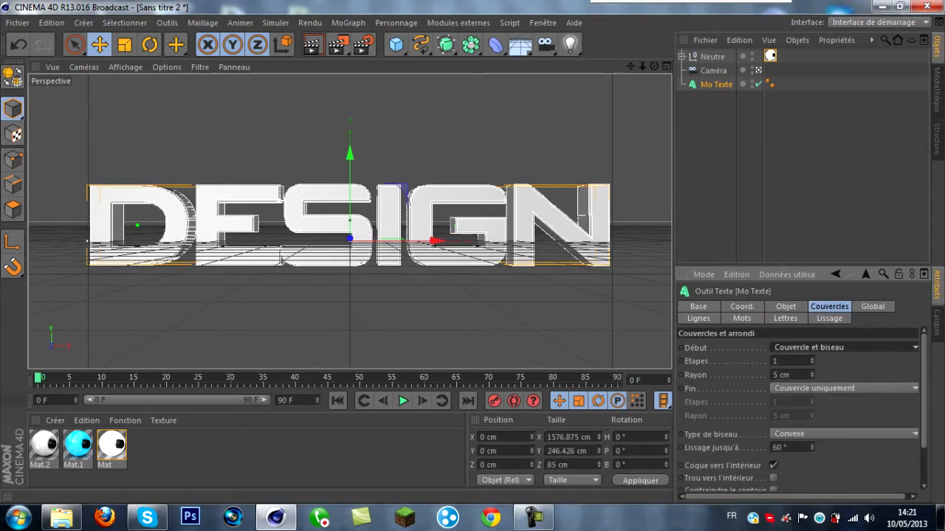
pyautogui.click(844, 388)
pyautogui.click(808, 443)
pyautogui.hotkey('ctrl', 'shift', 'a')
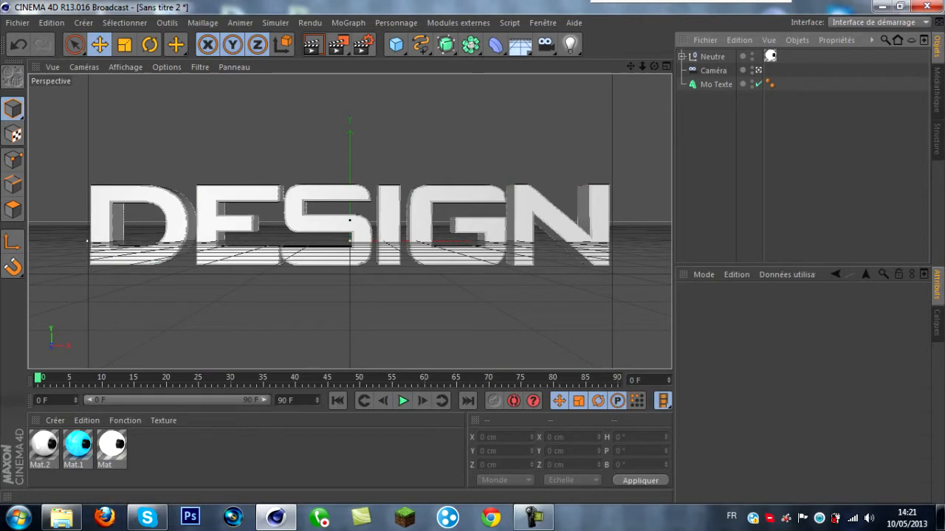
# Select both planes inside the Neutre group and set their width to 2000 cm.
pyautogui.press('F5')
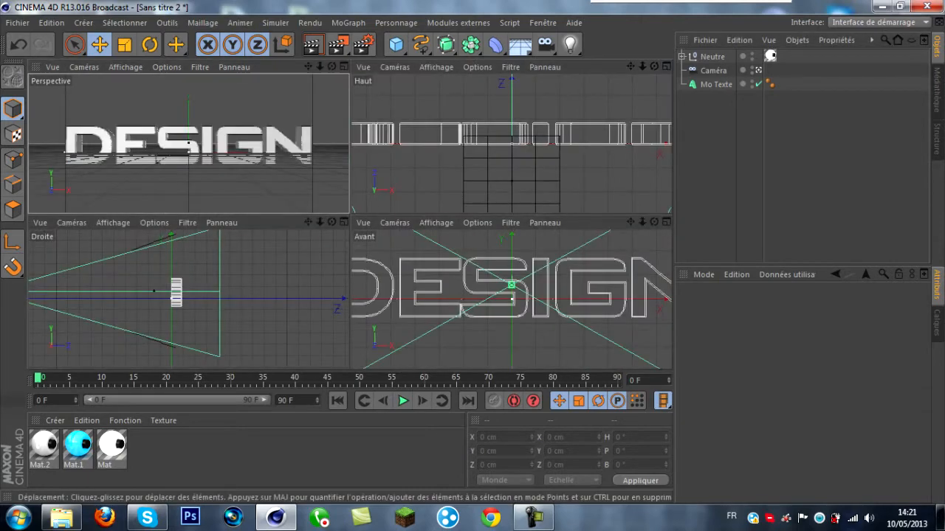
pyautogui.press('F4')
pyautogui.scroll(-6, 463, 196)
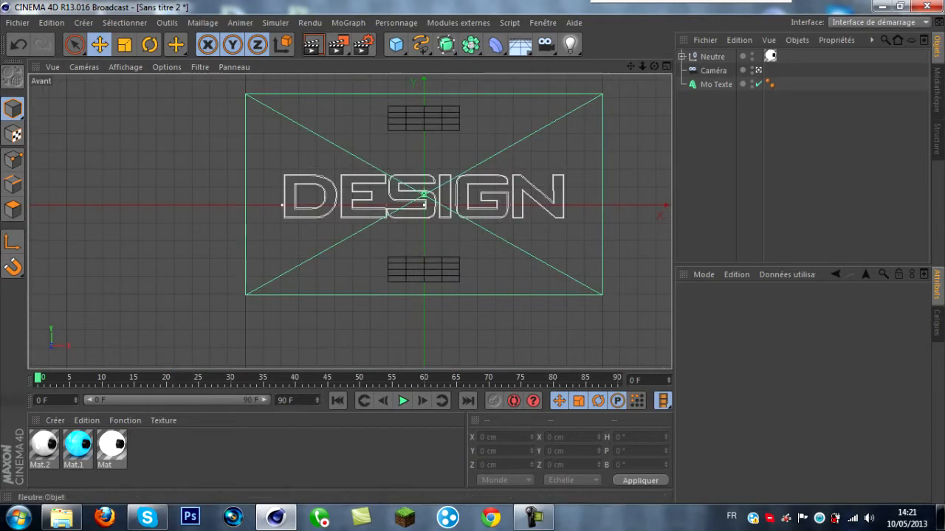
pyautogui.click(715, 84)
pyautogui.click(711, 56)
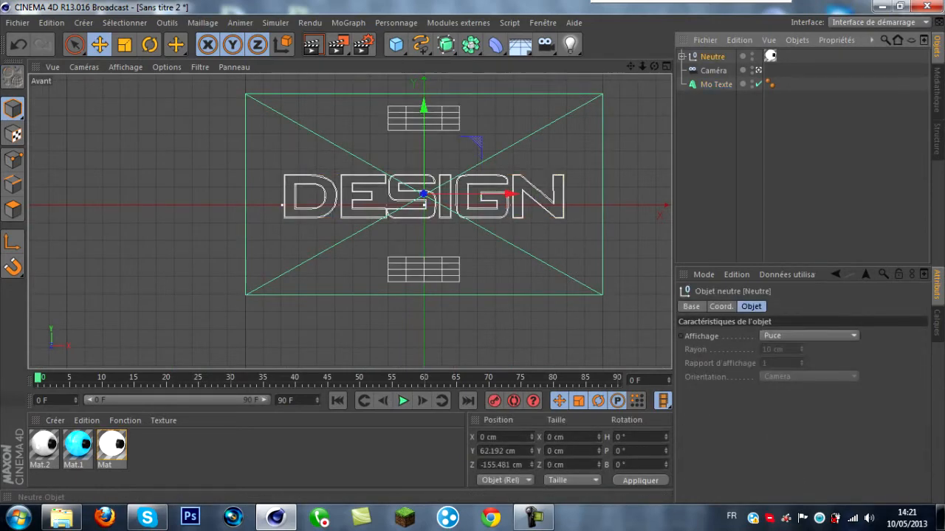
pyautogui.click(681, 56)
pyautogui.click(717, 70)
pyautogui.keyDown('ctrl'); pyautogui.click(715, 84); pyautogui.keyUp('ctrl')
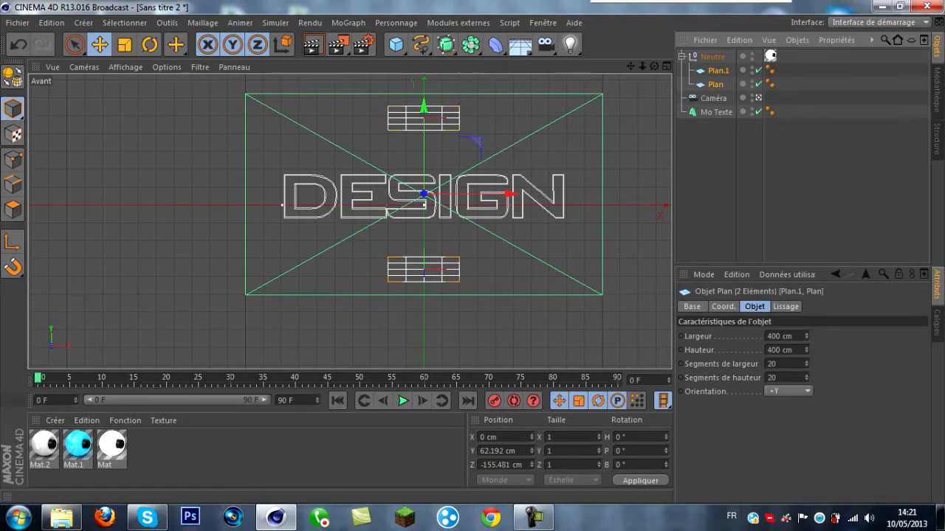
pyautogui.doubleClick(780, 336)
pyautogui.write('2000')
pyautogui.press('Return')
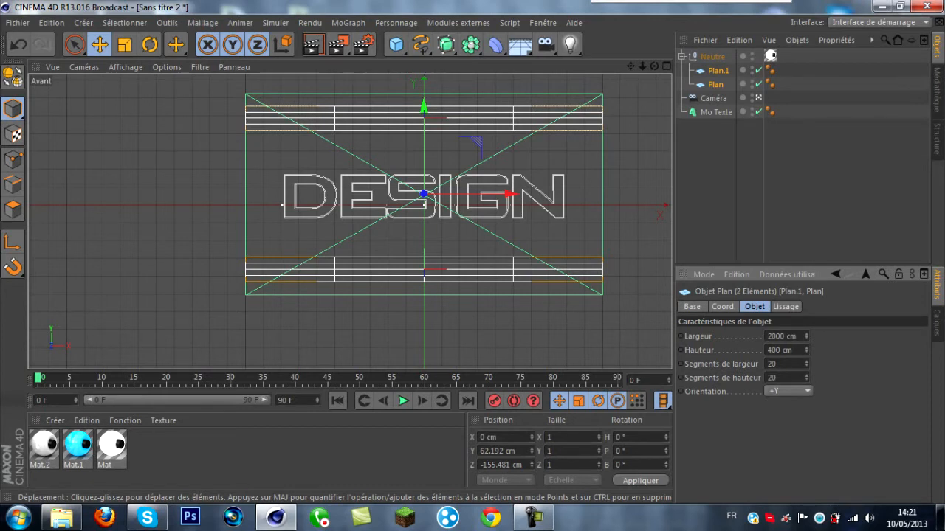
# Set the height of both planes to 500 cm and deselect them.
pyautogui.doubleClick(775, 349)
pyautogui.write('500')
pyautogui.press('Return')
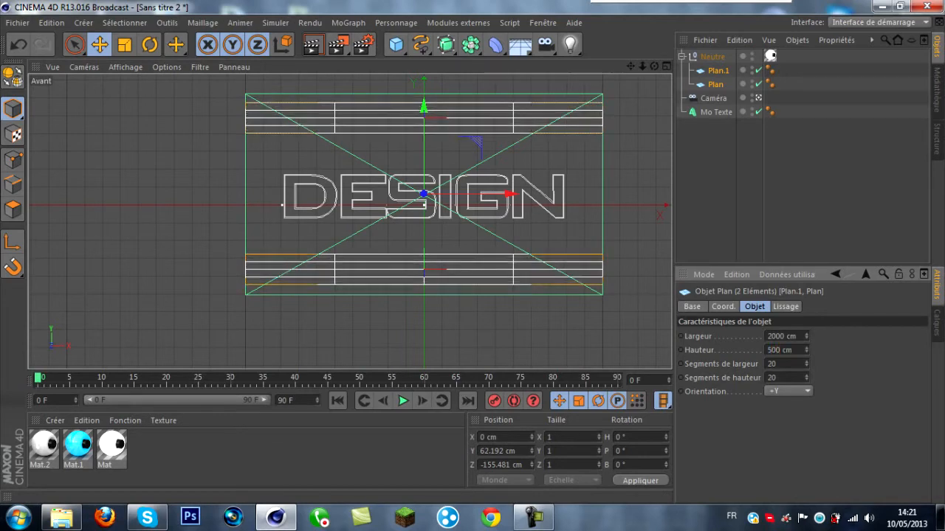
pyautogui.click(738, 148)
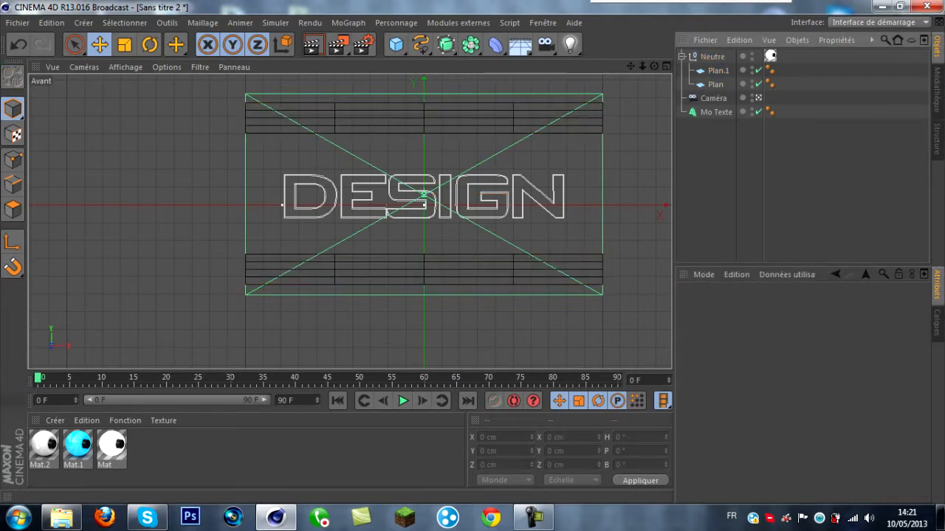
# Collapse the Neutre group and apply the light blue material Mat.1 to the text in the perspective view.
pyautogui.press('F5')
pyautogui.press('F1')
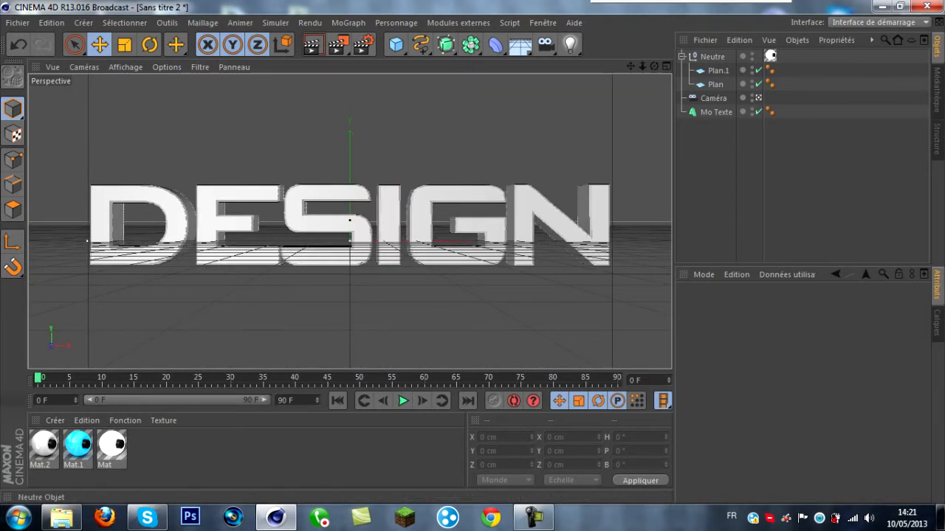
pyautogui.click(682, 56)
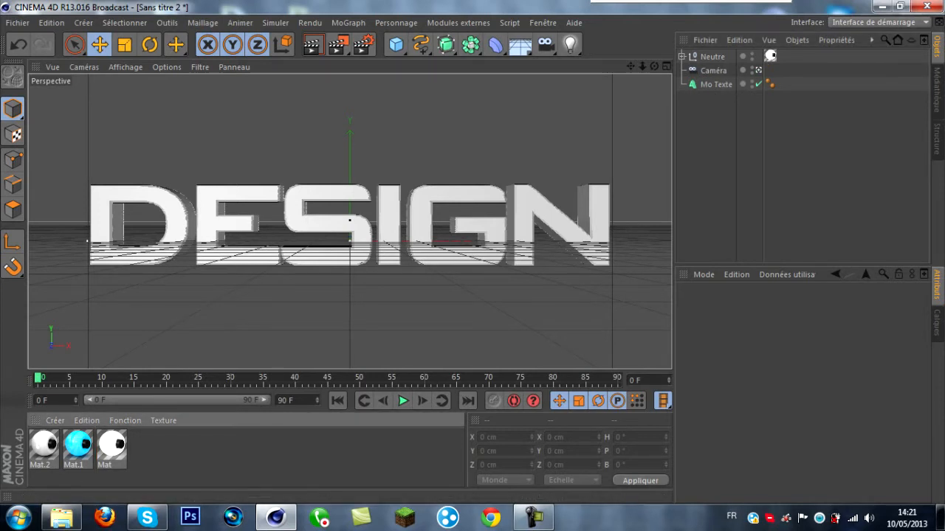
pyautogui.moveTo(77, 445); pyautogui.dragTo(236, 222)
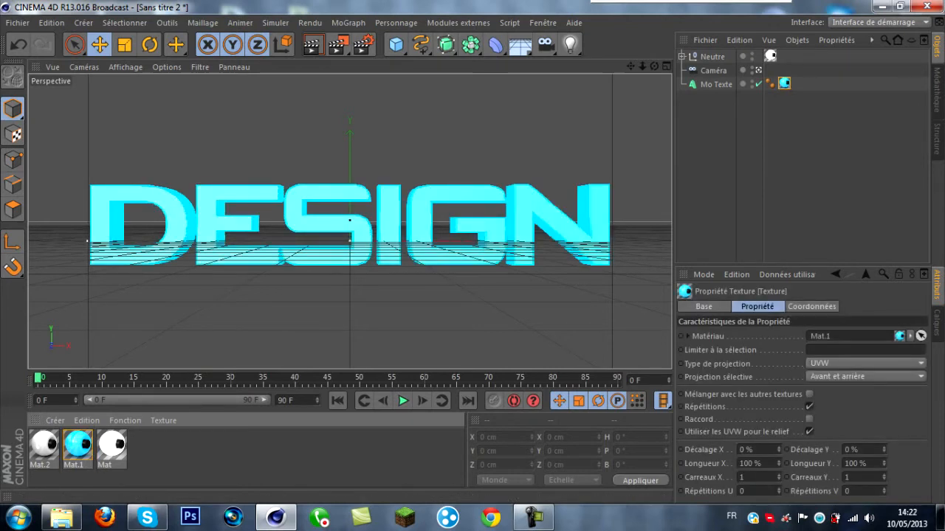
# Apply the white material Mat.2 to the text, restrict it to the C1 selection, and deselect everything.
pyautogui.moveTo(43, 444); pyautogui.dragTo(236, 222)
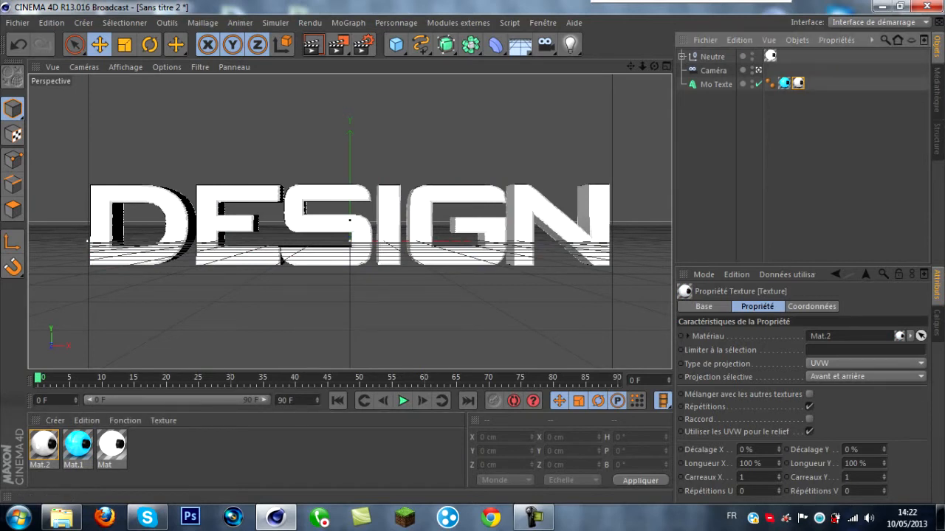
pyautogui.click(810, 349)
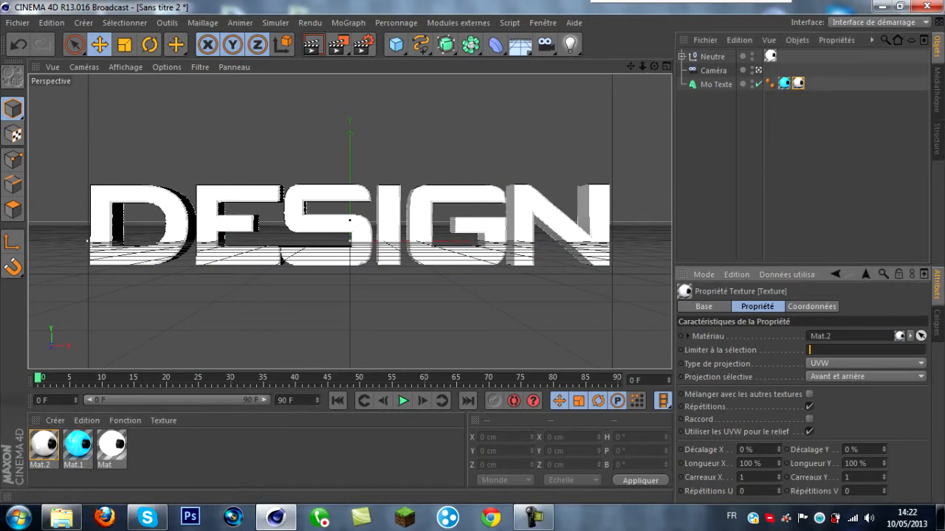
pyautogui.write('C1')
pyautogui.press('Return')
pyautogui.click(803, 148)
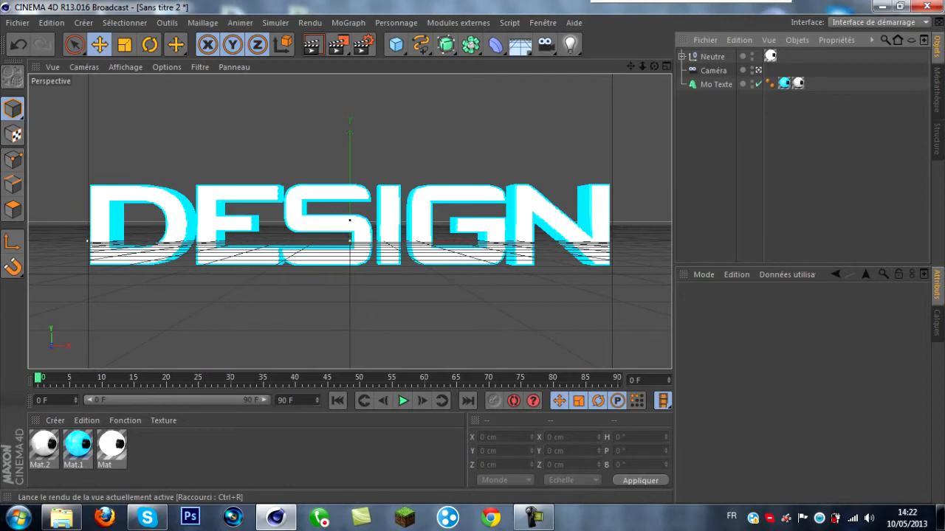
# Preview the render in the perspective view, then render the image in the Visualiseur and stop the calculation.
pyautogui.click(311, 44)
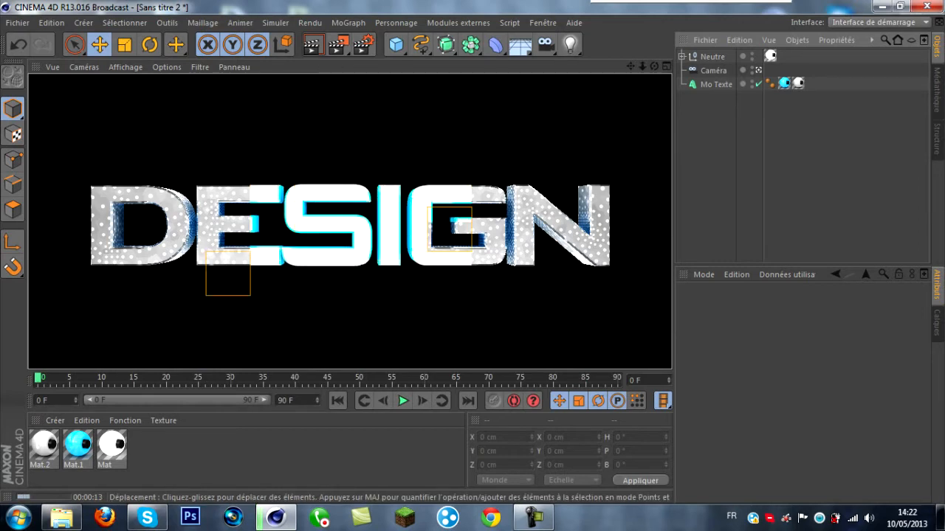
pyautogui.press('Escape')
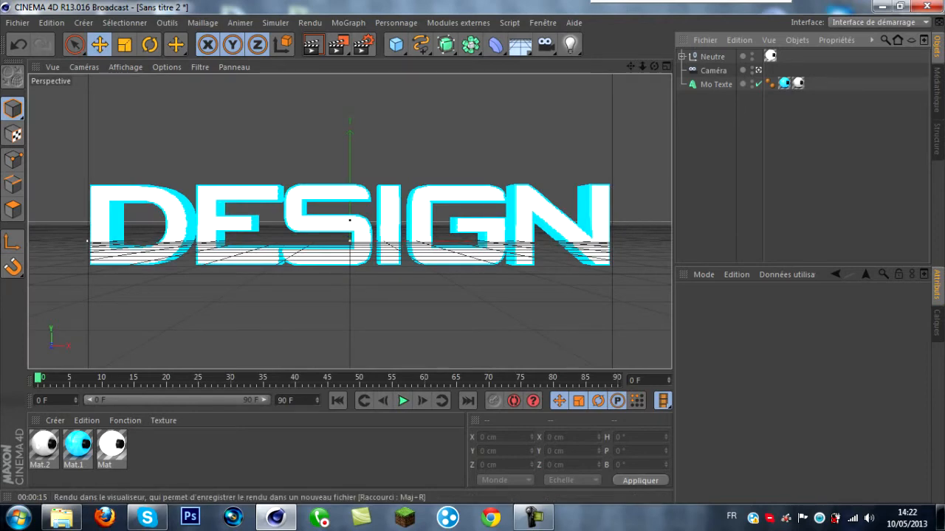
pyautogui.click(339, 45)
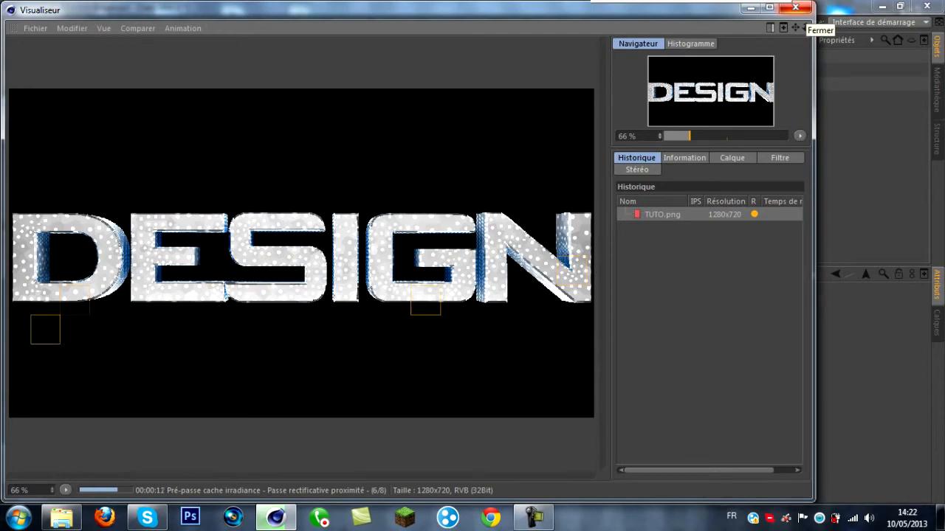
pyautogui.click(801, 10)
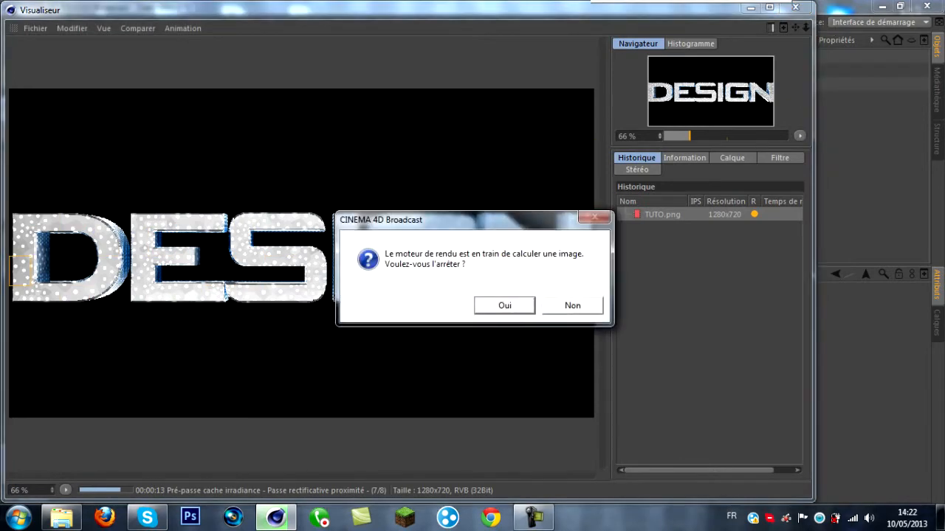
pyautogui.press('Return')
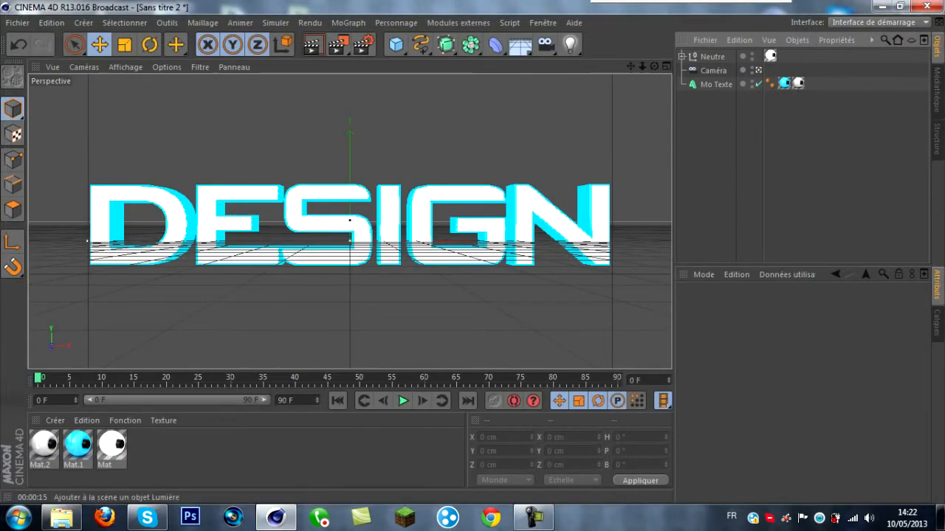
# Reopen the Visualiseur and save the rendered image as TUTO.png on the desktop in PNG format, 8 bits per channel.
pyautogui.click(542, 22)
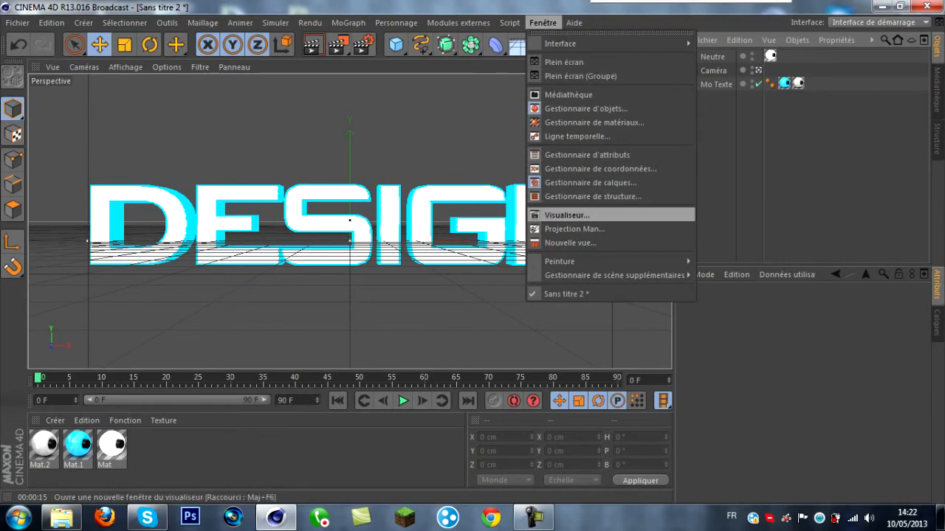
pyautogui.click(565, 212)
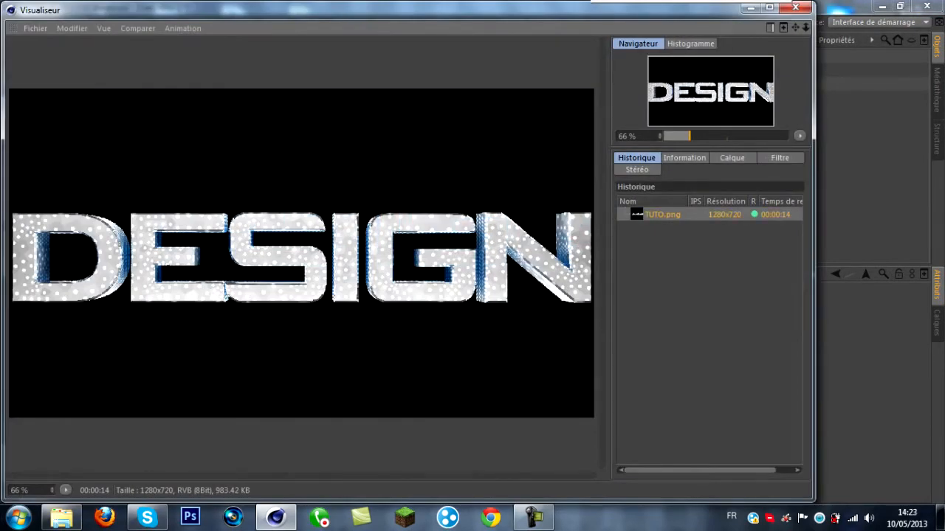
pyautogui.rightClick(667, 213)
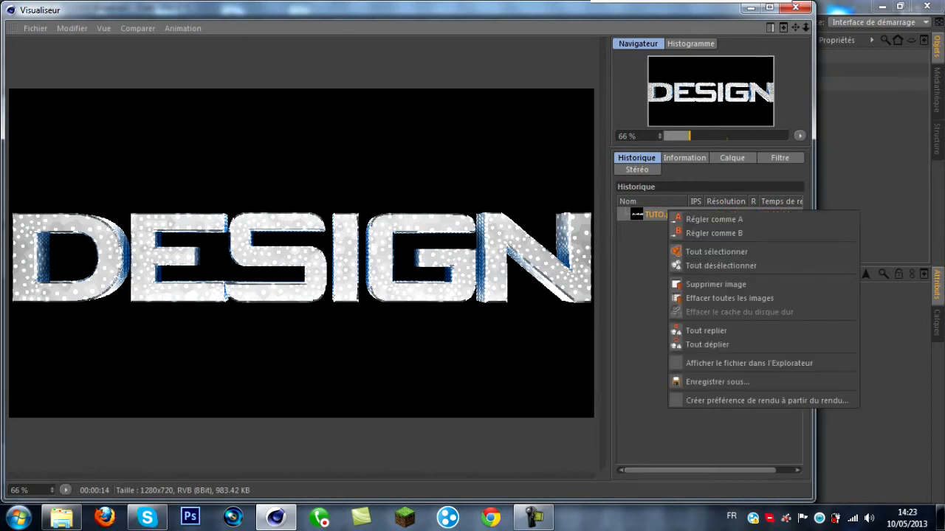
pyautogui.click(717, 381)
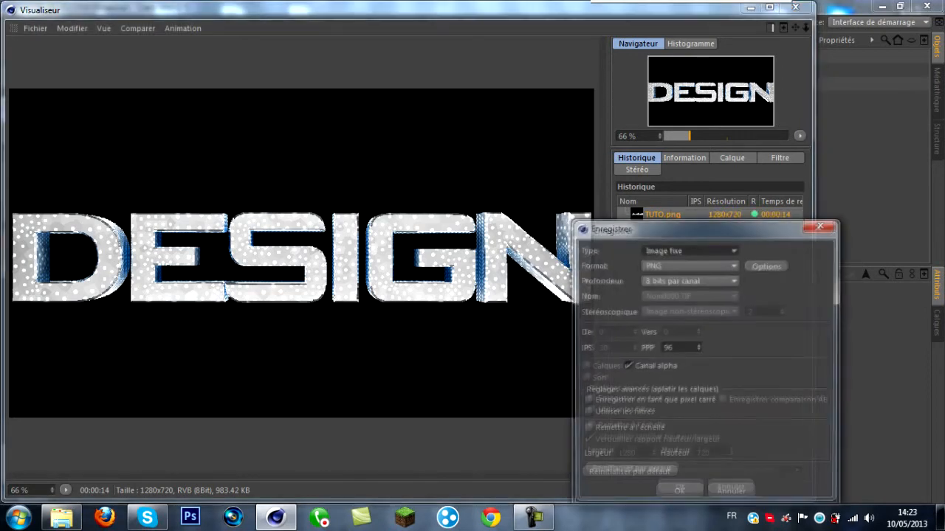
pyautogui.click(678, 490)
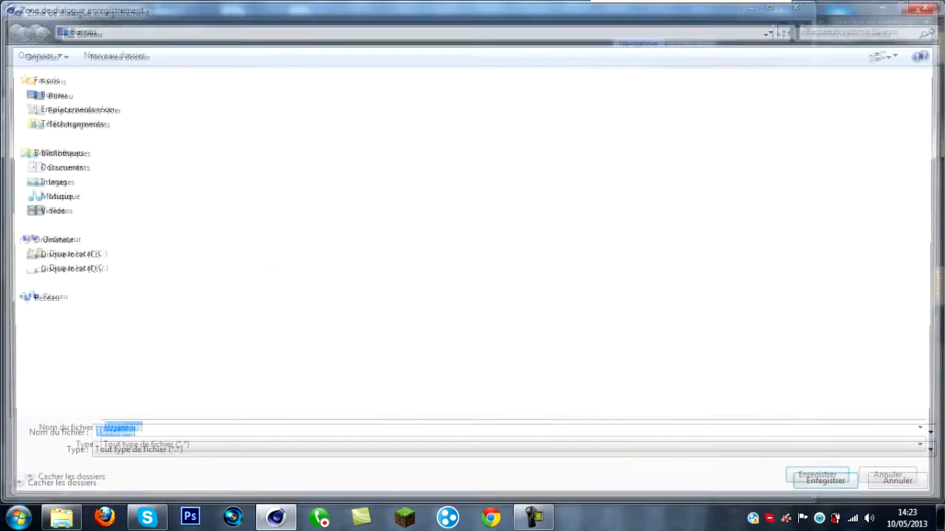
pyautogui.press('Return')
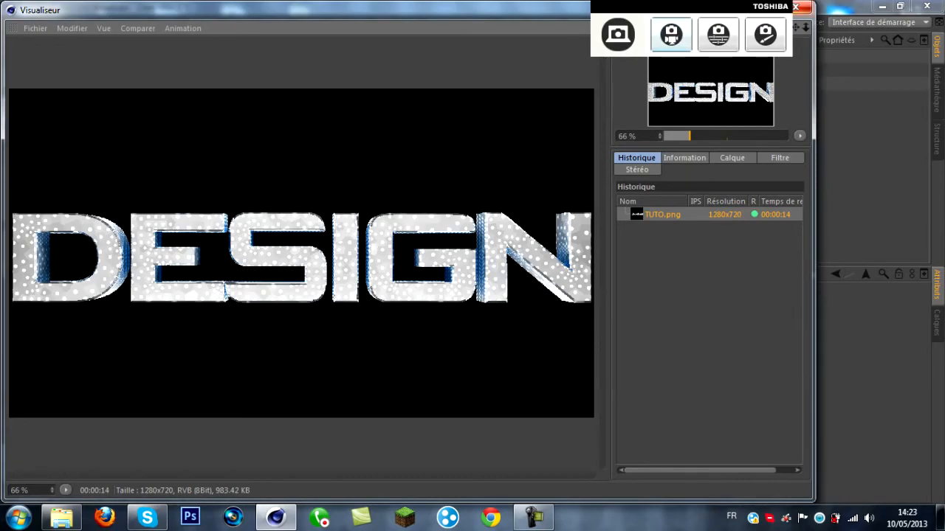
# Leave the 3D program and inspect the saved TUTO.png from the desktop in the photo viewer.
pyautogui.click(798, 7)
pyautogui.click(880, 6)
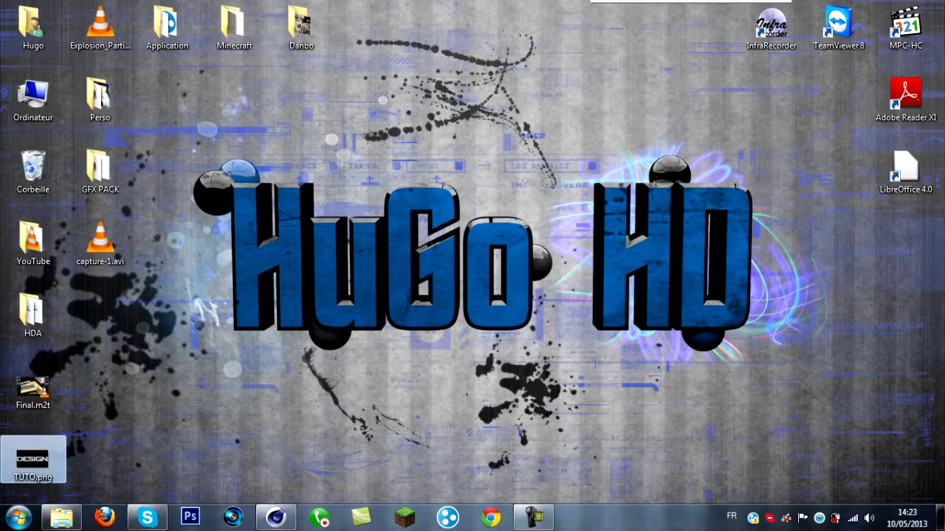
pyautogui.doubleClick(33, 463)
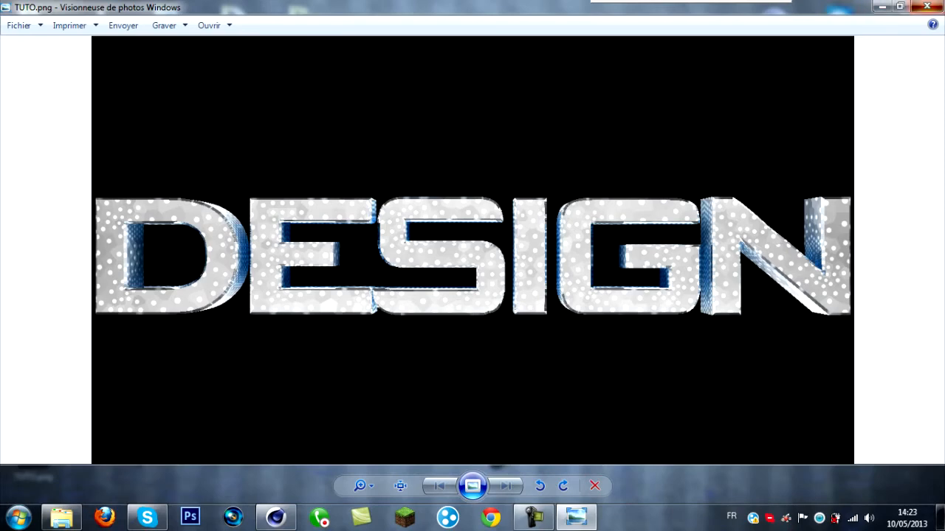
pyautogui.click(927, 6)
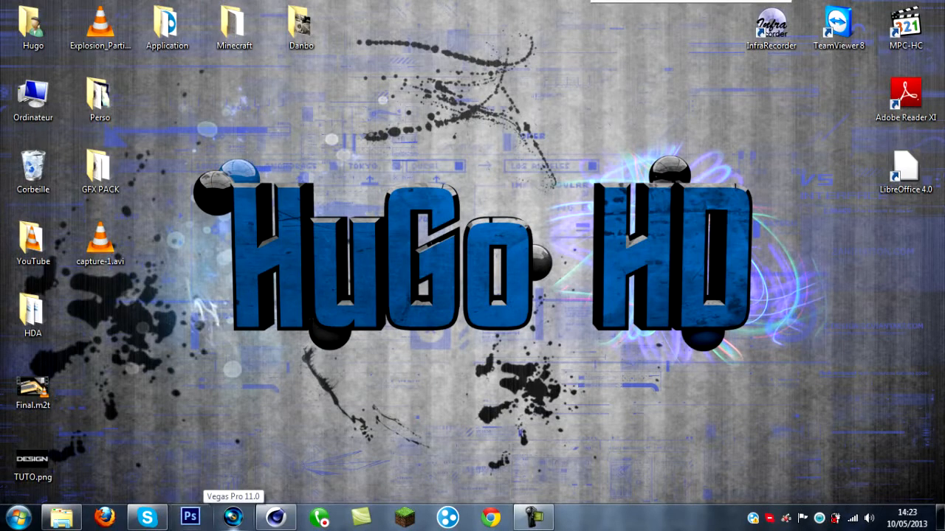
# Switch to Photoshop, open TUTO.png from the desktop, and activate the Move tool.
pyautogui.click(190, 524)
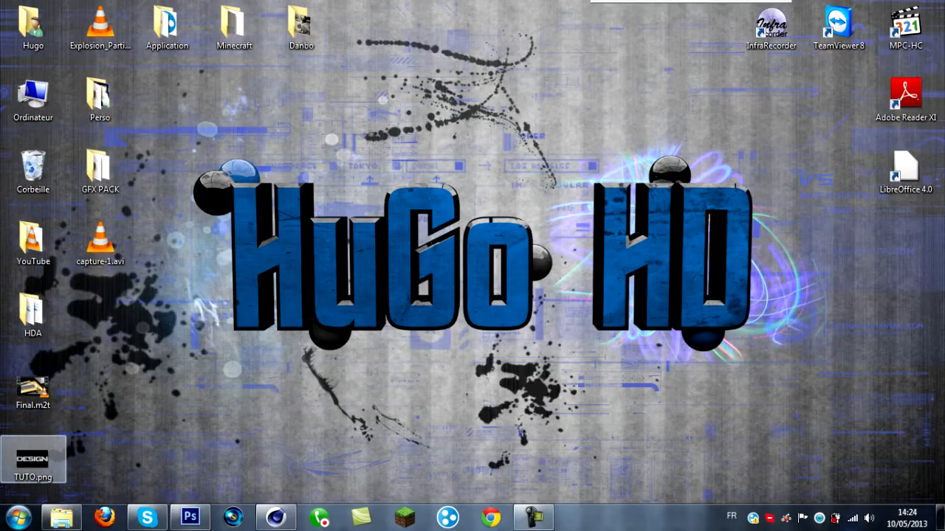
pyautogui.moveTo(33, 461); pyautogui.dragTo(266, 365)
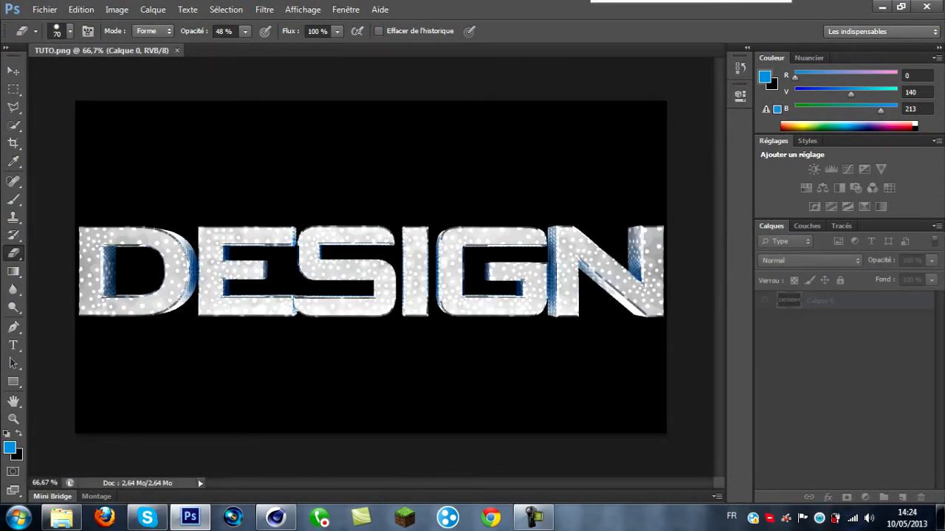
pyautogui.press('v')
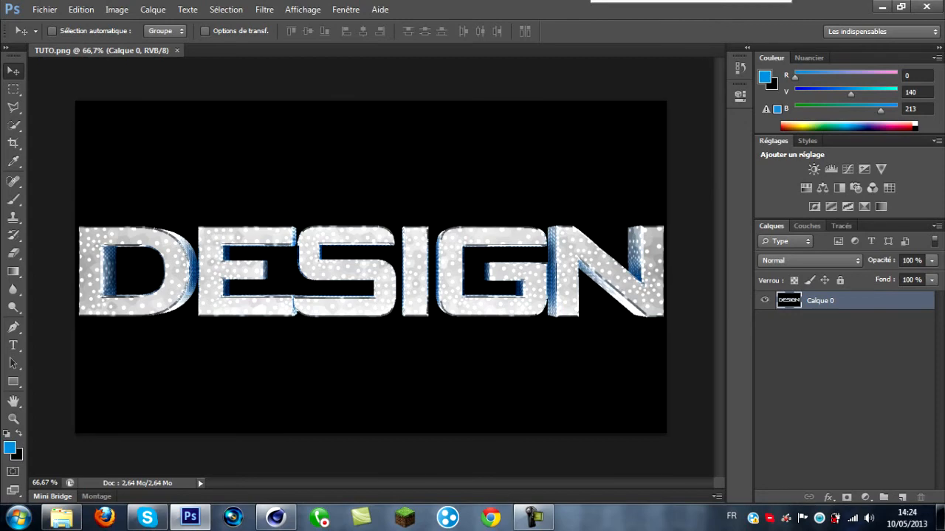
# Compare the image's individual colour channels and duplicate the Bleu channel.
pyautogui.click(807, 225)
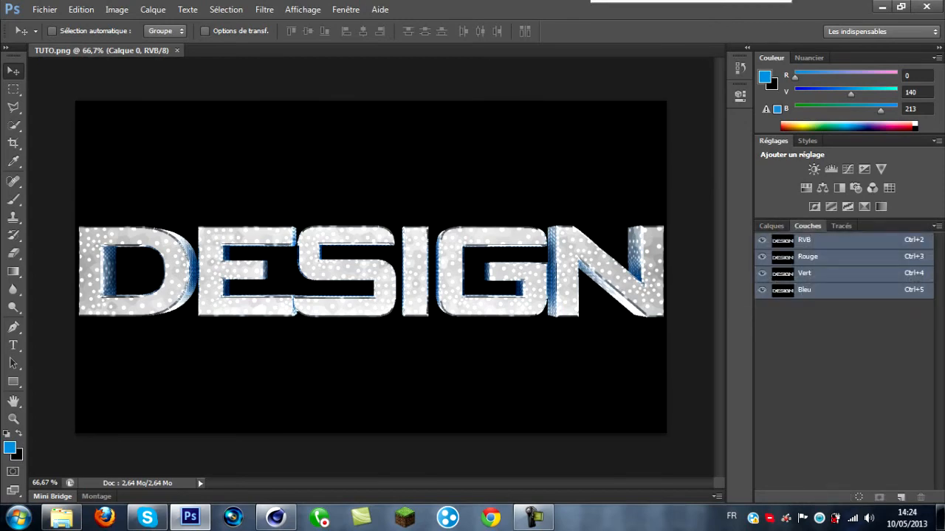
pyautogui.click(345, 9)
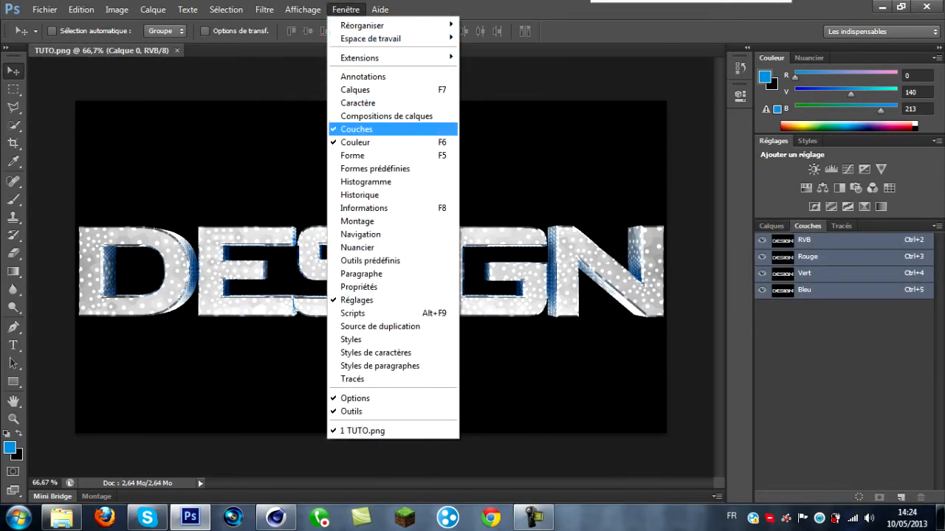
pyautogui.press('Escape')
pyautogui.click(841, 289)
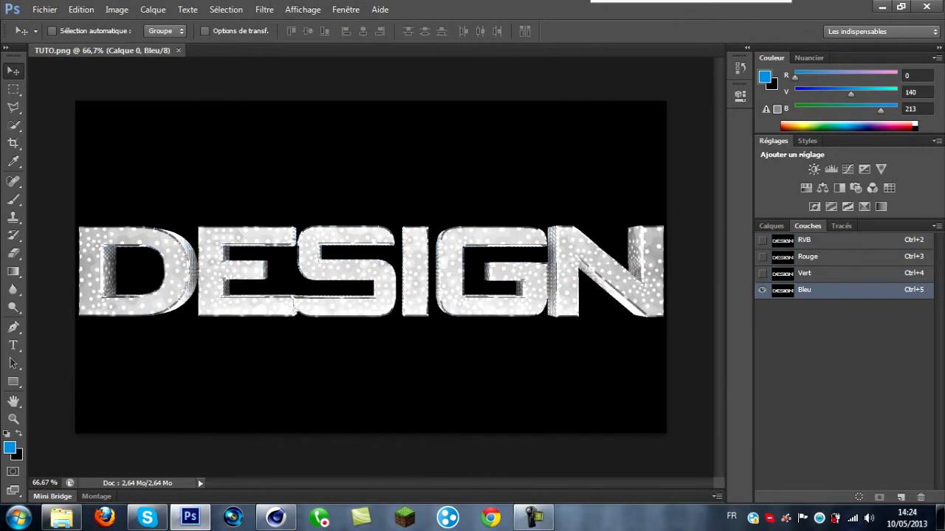
pyautogui.hotkey('ctrl', '4')
pyautogui.hotkey('ctrl', '3')
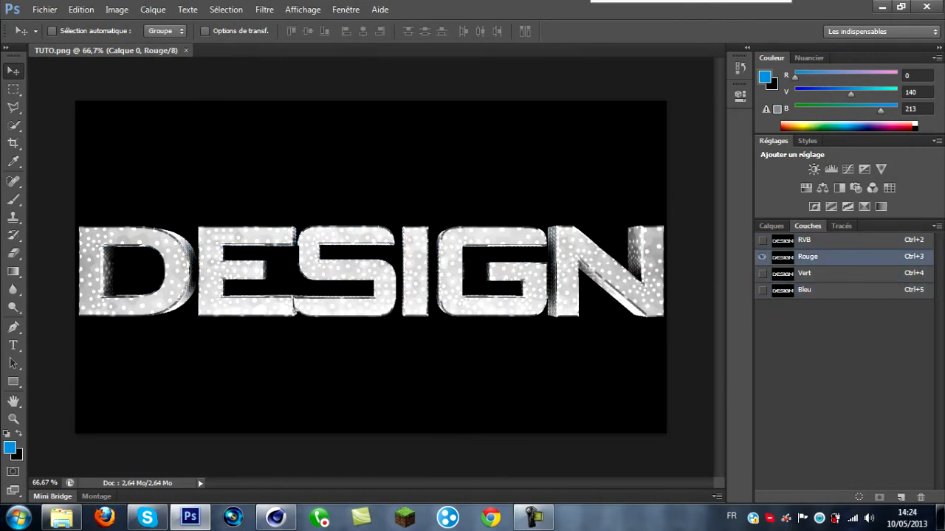
pyautogui.hotkey('ctrl', '5')
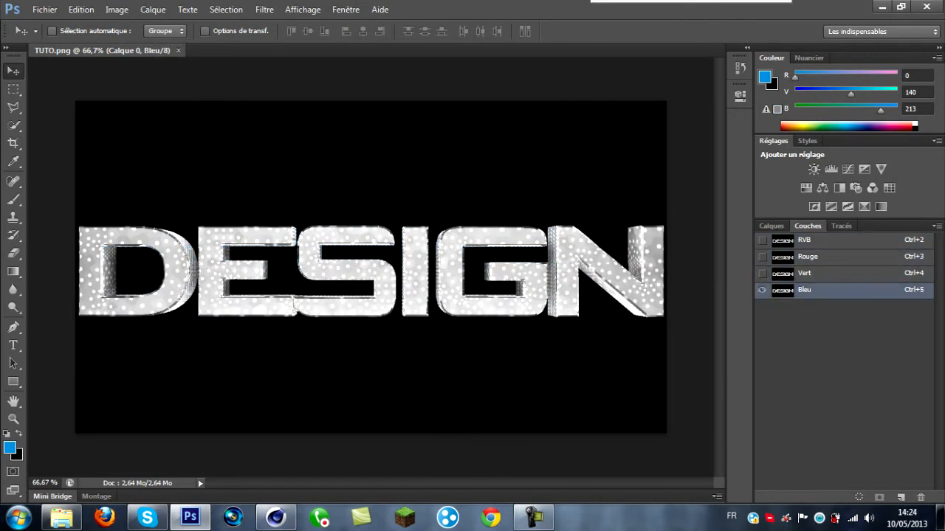
pyautogui.moveTo(812, 289); pyautogui.dragTo(900, 496)
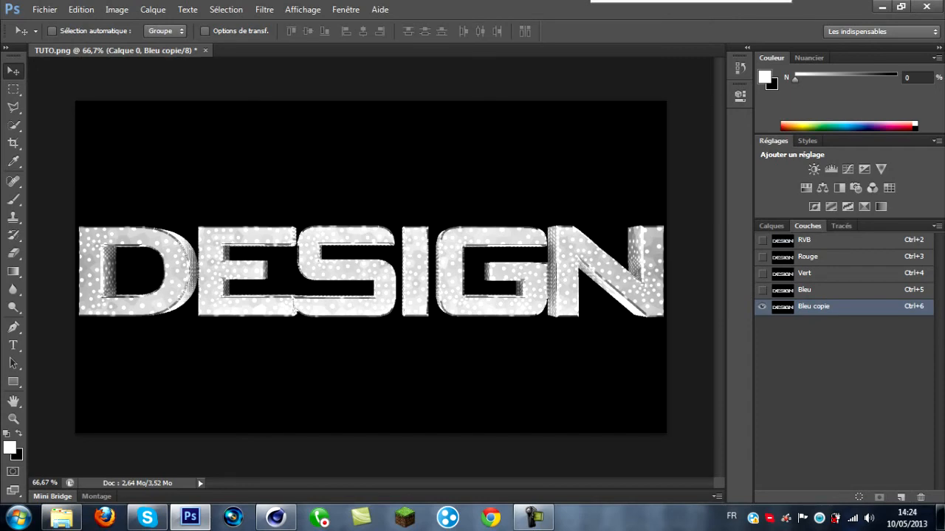
# Apply Levels to the duplicated blue channel with midtones 1,08 and input white level 2, turning the letters pure white.
pyautogui.hotkey('ctrl', 'l')
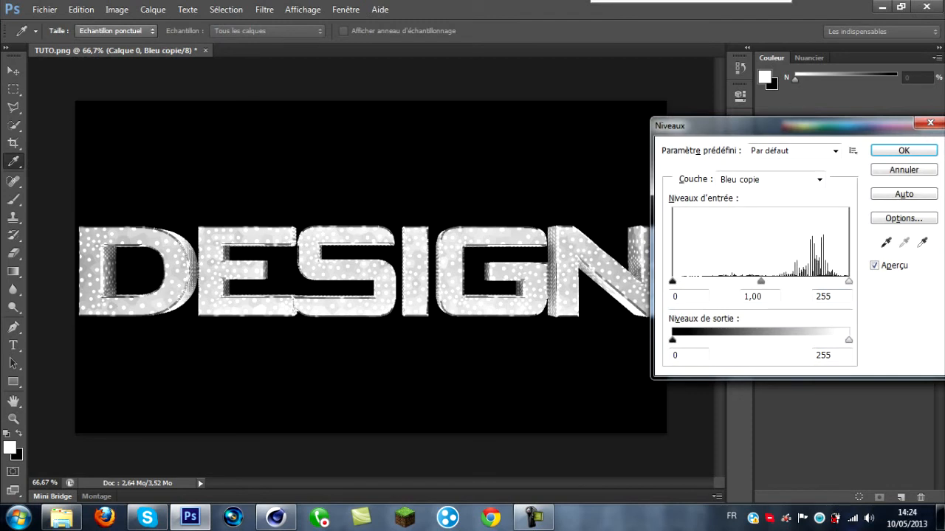
pyautogui.moveTo(849, 281); pyautogui.dragTo(847, 282)
pyautogui.moveTo(760, 281); pyautogui.dragTo(755, 282)
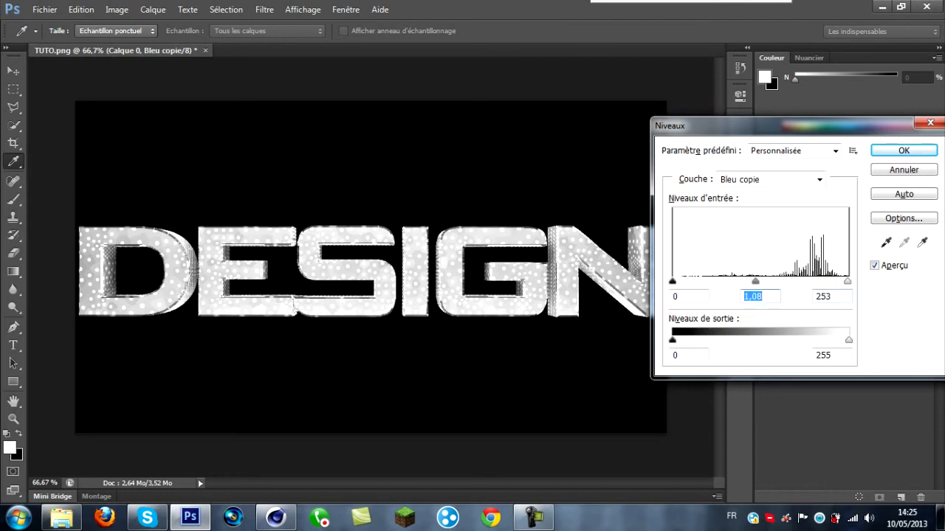
pyautogui.moveTo(846, 282); pyautogui.dragTo(673, 281)
pyautogui.press('Tab')
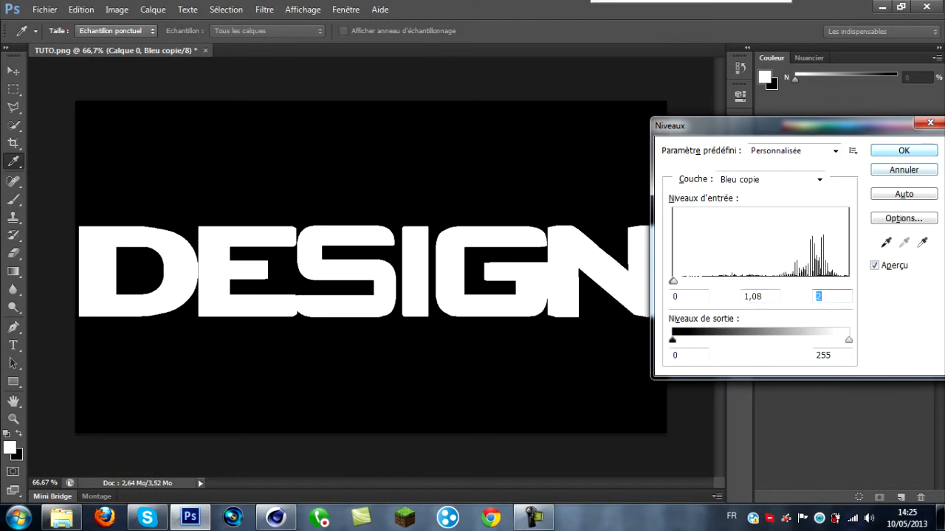
pyautogui.press('Return')
pyautogui.press('v')
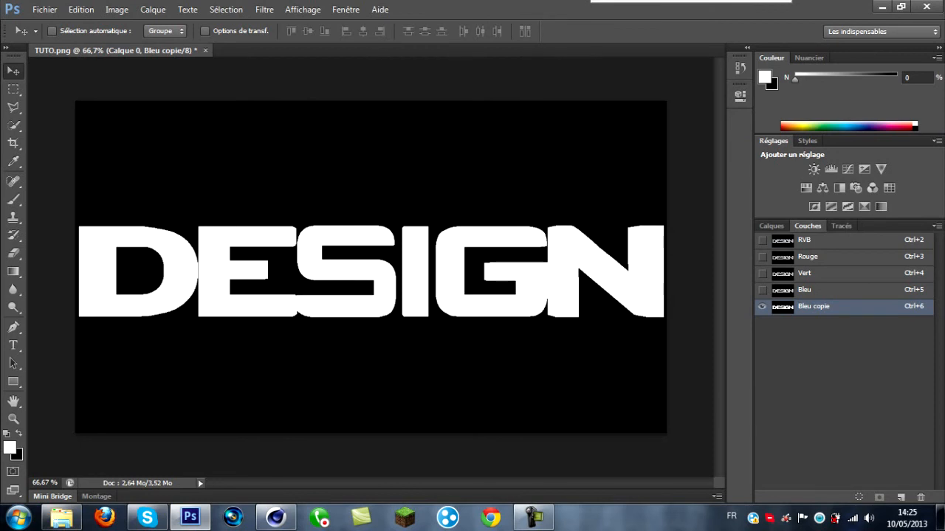
# Load the Bleu copie channel as a selection, restore the RVB composite, and copy the letters from Calque 0 to a new layer.
pyautogui.hotkey('ctrl', 'alt', '6')
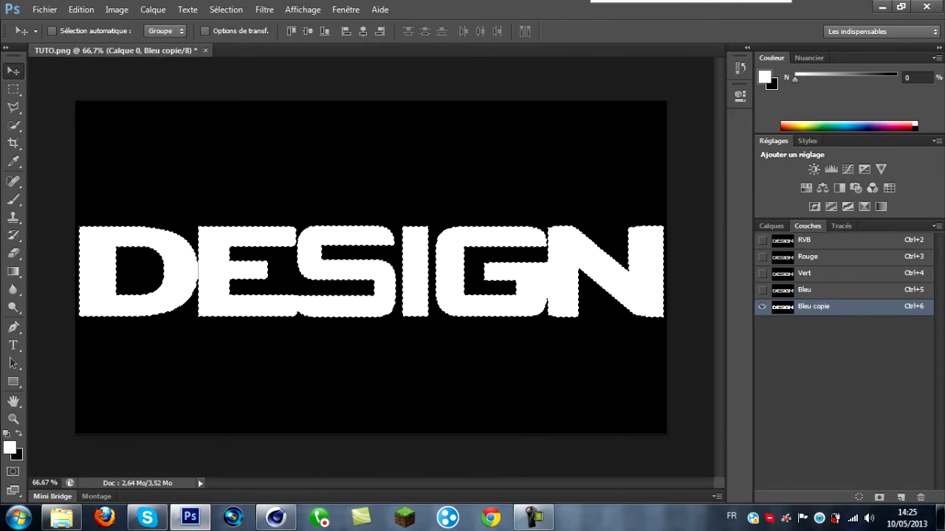
pyautogui.press('F7')
pyautogui.hotkey('ctrl', '2')
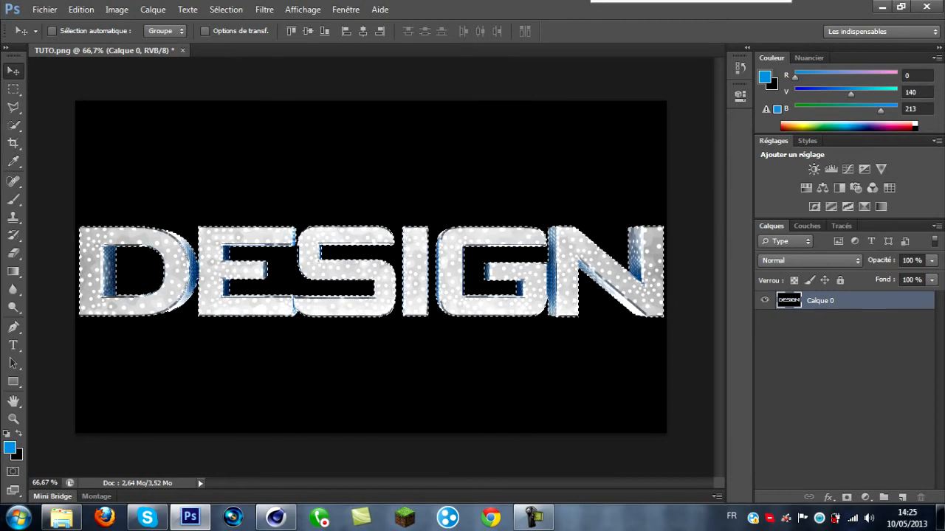
pyautogui.hotkey('ctrl', 'j')
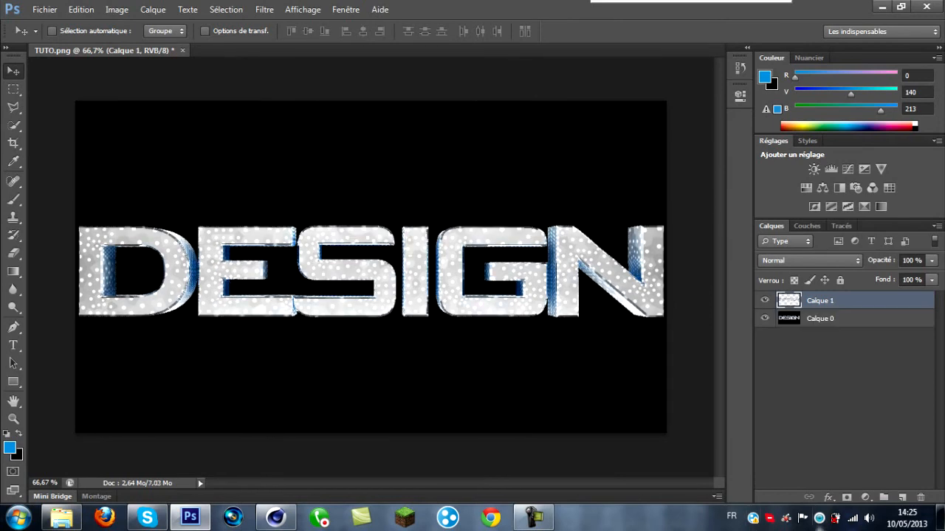
# Hide the original Calque 0 layer and add an empty layer above the cut-out letters.
pyautogui.click(764, 318)
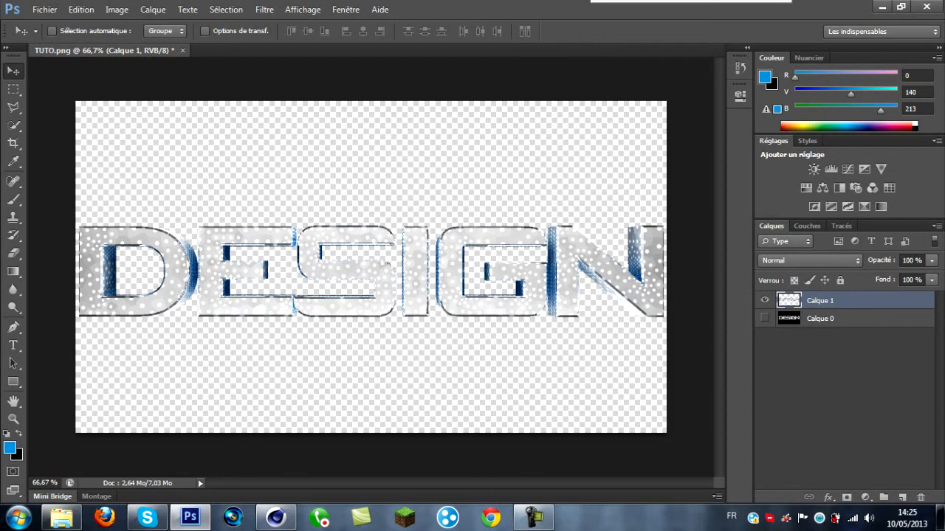
pyautogui.click(902, 497)
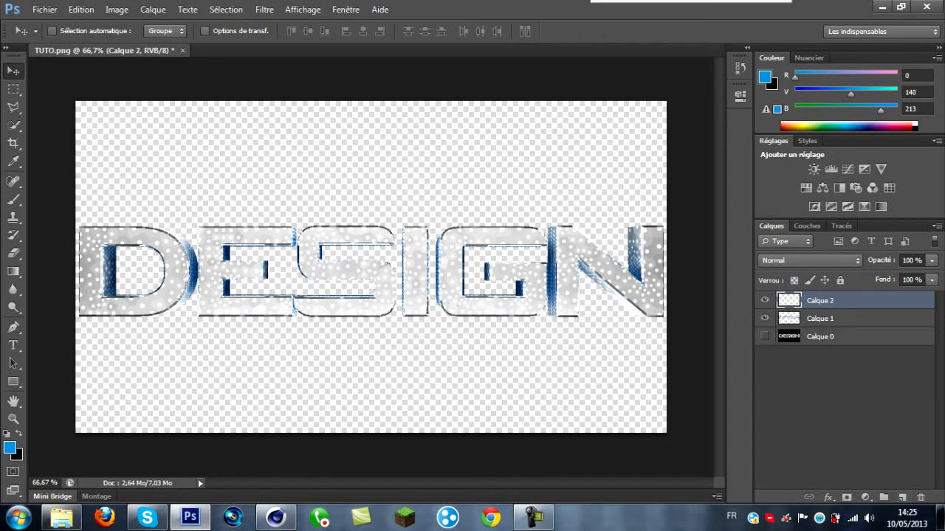
# Move the empty Calque 2 layer beneath the cut-out letters on Calque 1, keeping it visible.
pyautogui.moveTo(849, 301); pyautogui.dragTo(849, 327)
pyautogui.click(764, 300)
pyautogui.click(765, 300)
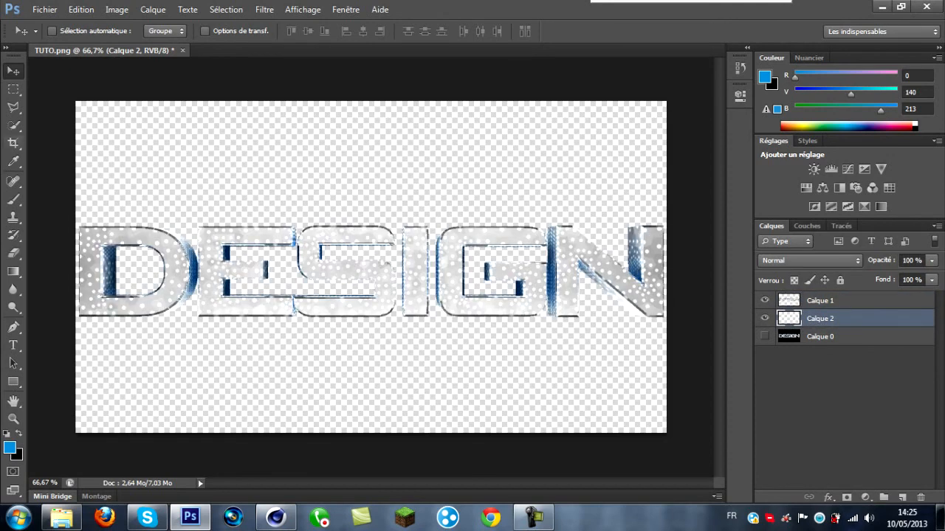
# Paint the whole canvas of Calque 2 with the blue foreground colour, using an 825 px hard round brush.
pyautogui.click(13, 200)
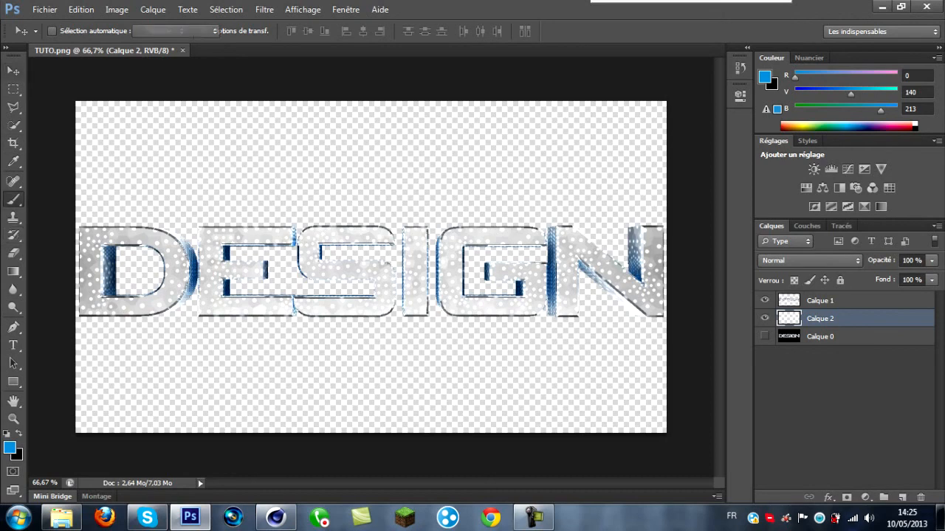
pyautogui.rightClick(155, 146)
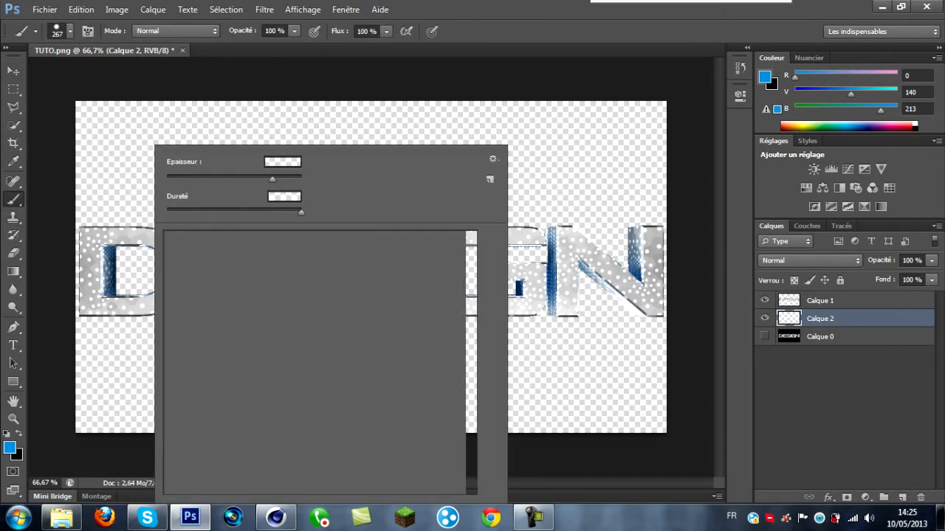
pyautogui.moveTo(272, 179); pyautogui.dragTo(289, 178)
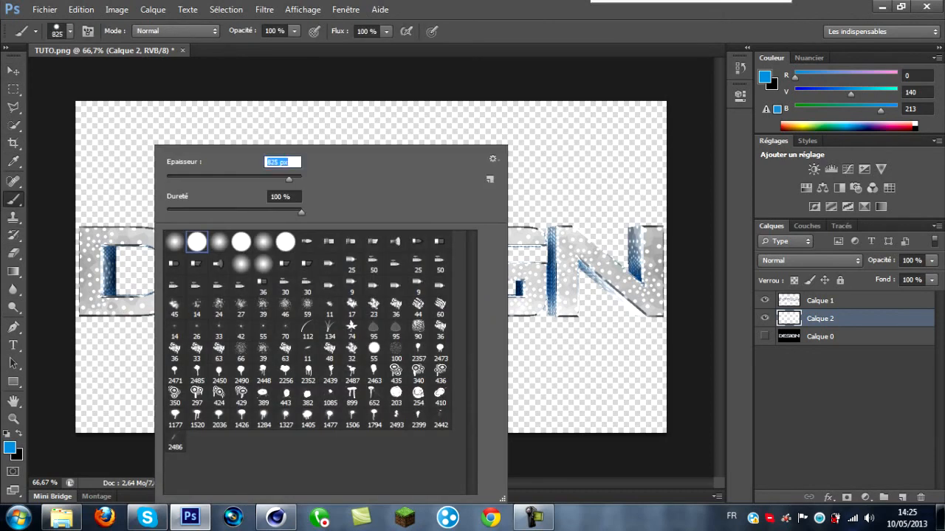
pyautogui.moveTo(106, 132)
pyautogui.mouseDown()
pyautogui.moveTo(498, 148)
pyautogui.moveTo(618, 229)
pyautogui.moveTo(244, 384)
pyautogui.mouseUp()
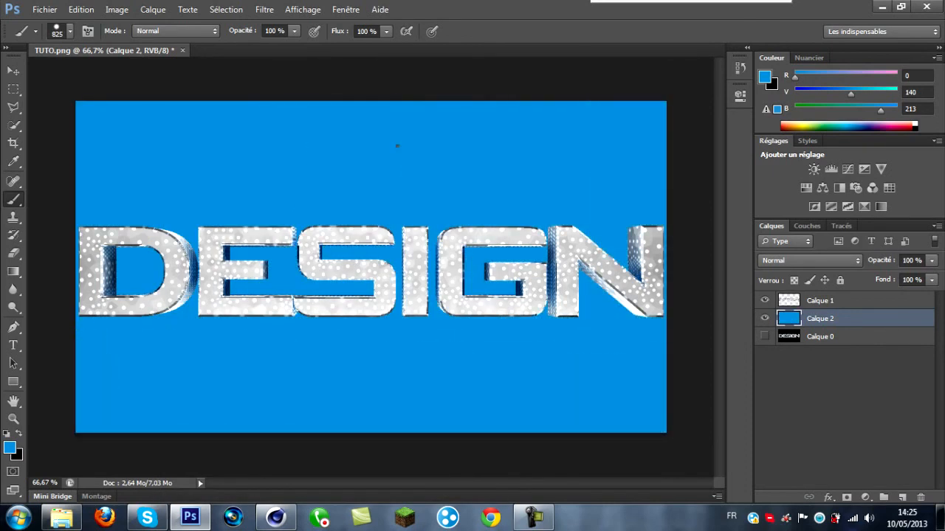
# Reduce the hard round brush size to 189 px.
pyautogui.rightClick(397, 146)
pyautogui.moveTo(530, 179); pyautogui.dragTo(506, 179)
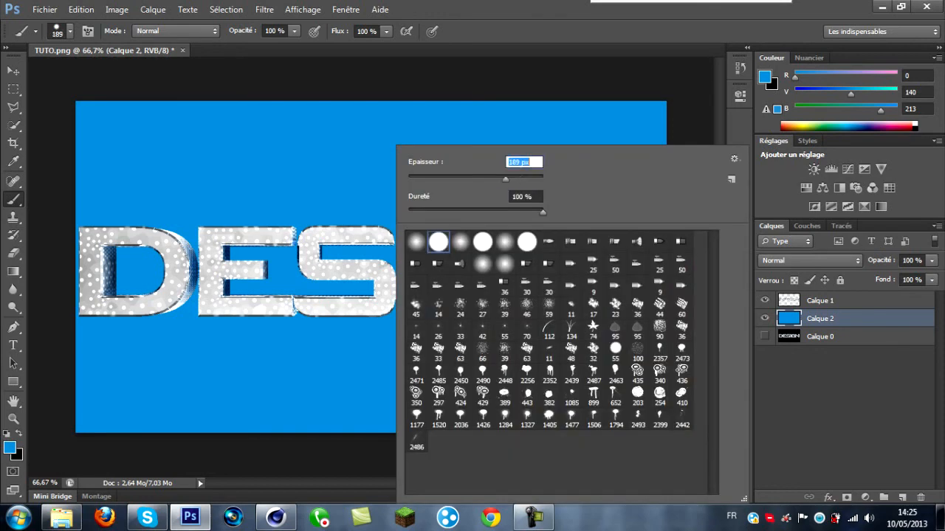
pyautogui.press('Return')
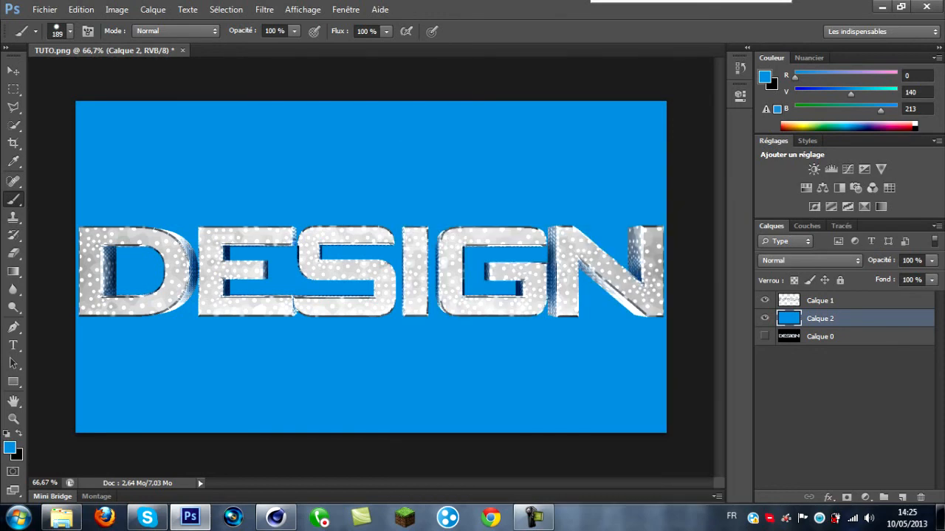